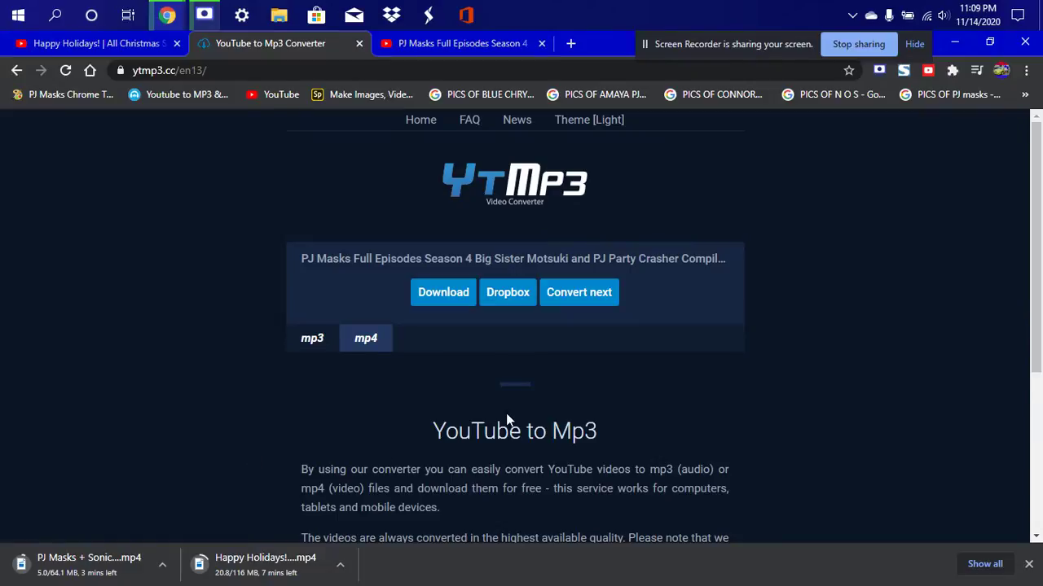
Reset the YtMp3 converter for another conversion, and open the Upload videos dialog from the PJ Masks video page on YouTube
{"action": "left_click", "coordinate": [576, 293]}
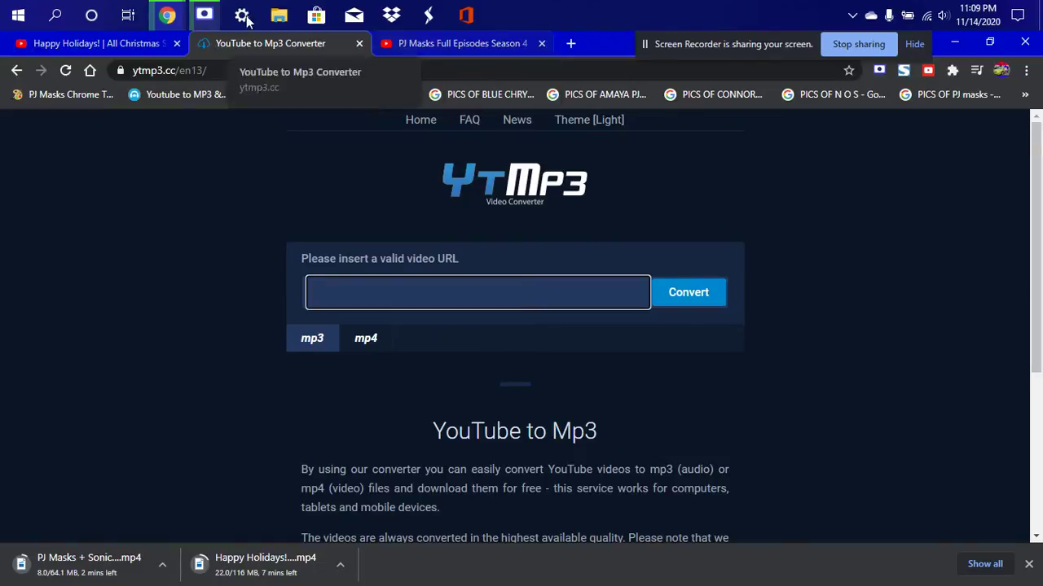
{"action": "left_click", "coordinate": [397, 44]}
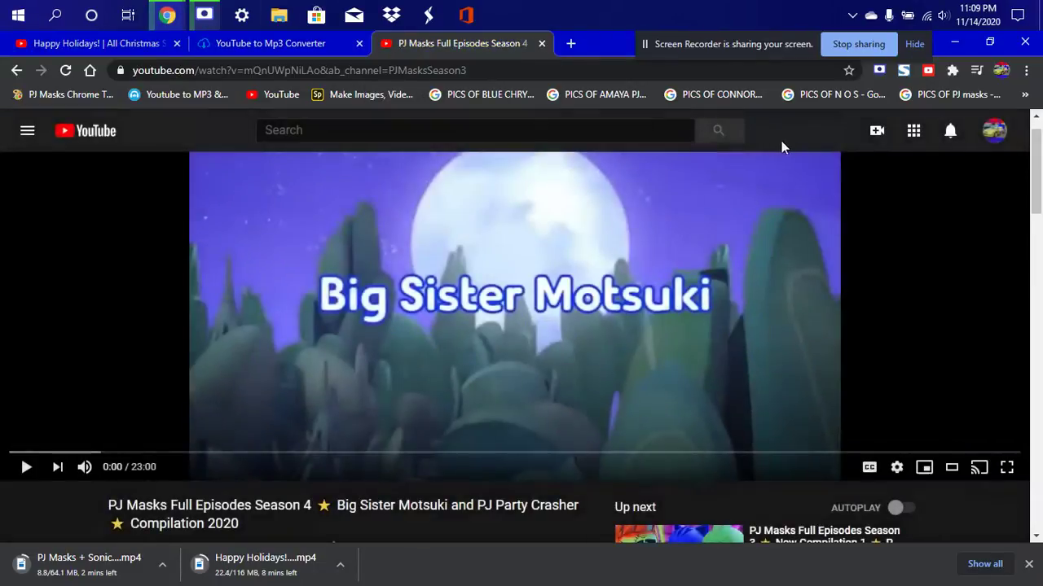
{"action": "left_click", "coordinate": [877, 132]}
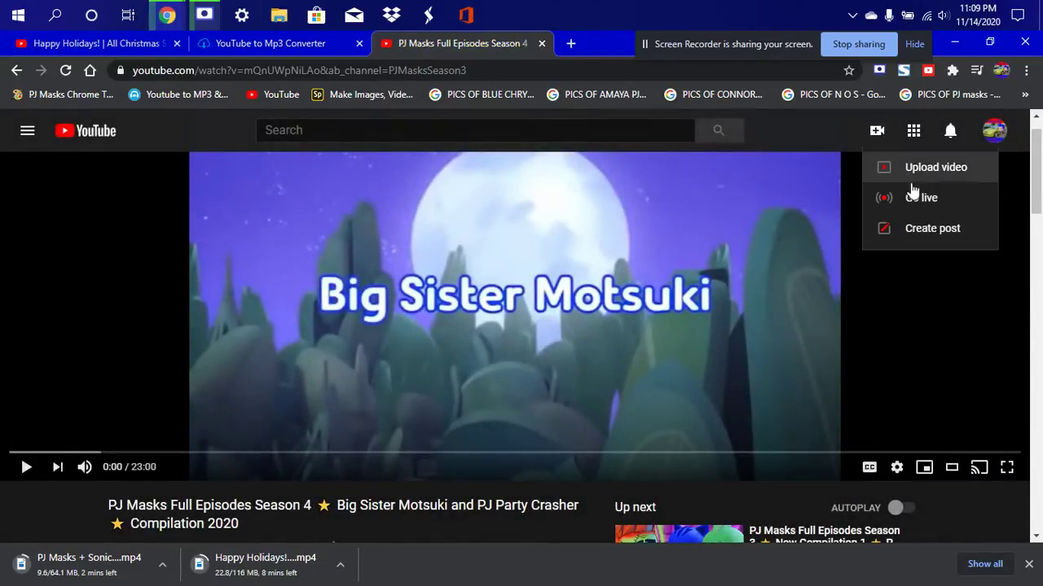
{"action": "left_click", "coordinate": [932, 171]}
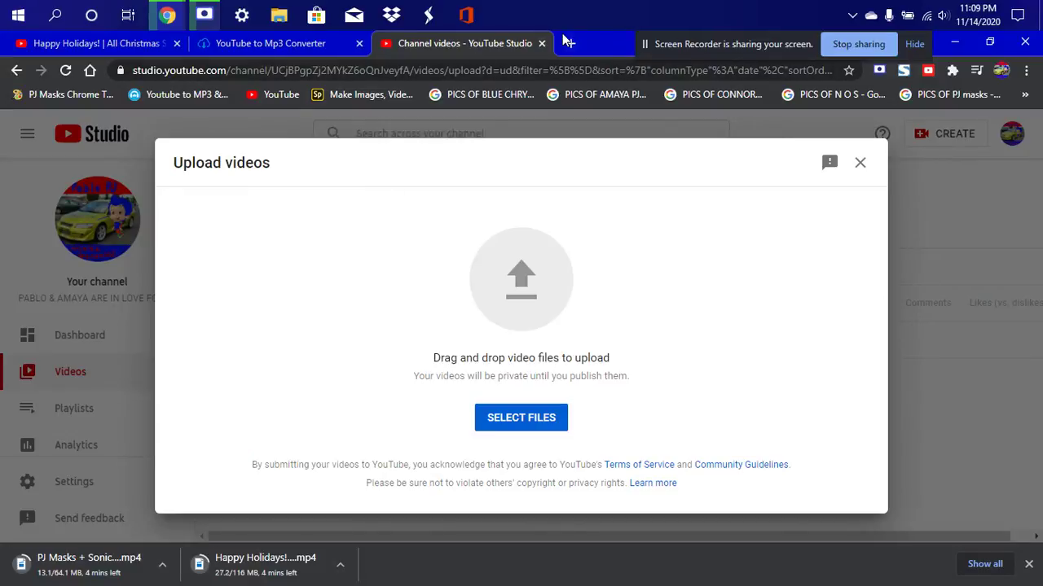
{"action": "left_click", "coordinate": [954, 41]}
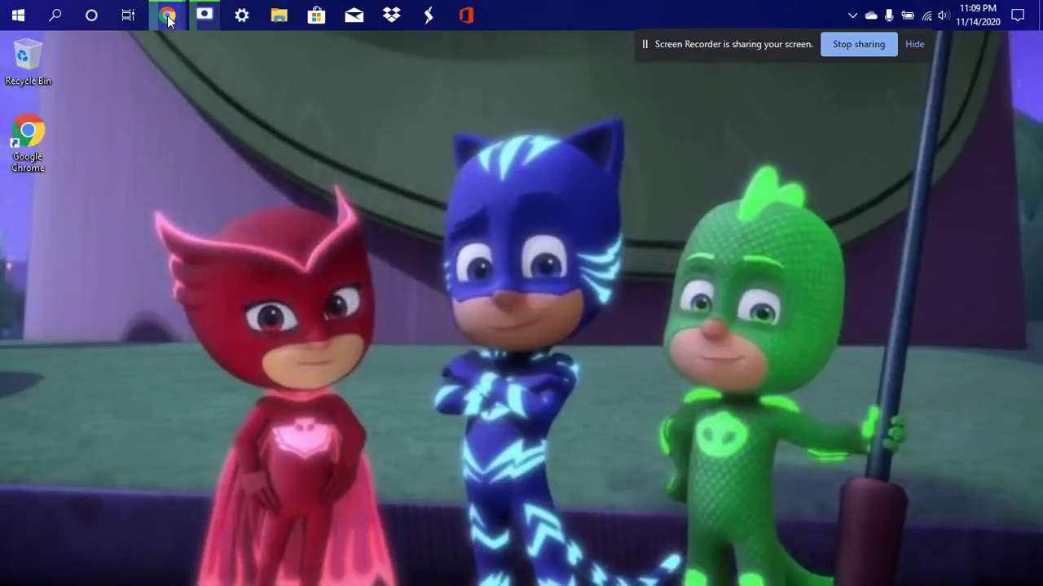
{"action": "left_click", "coordinate": [236, 17]}
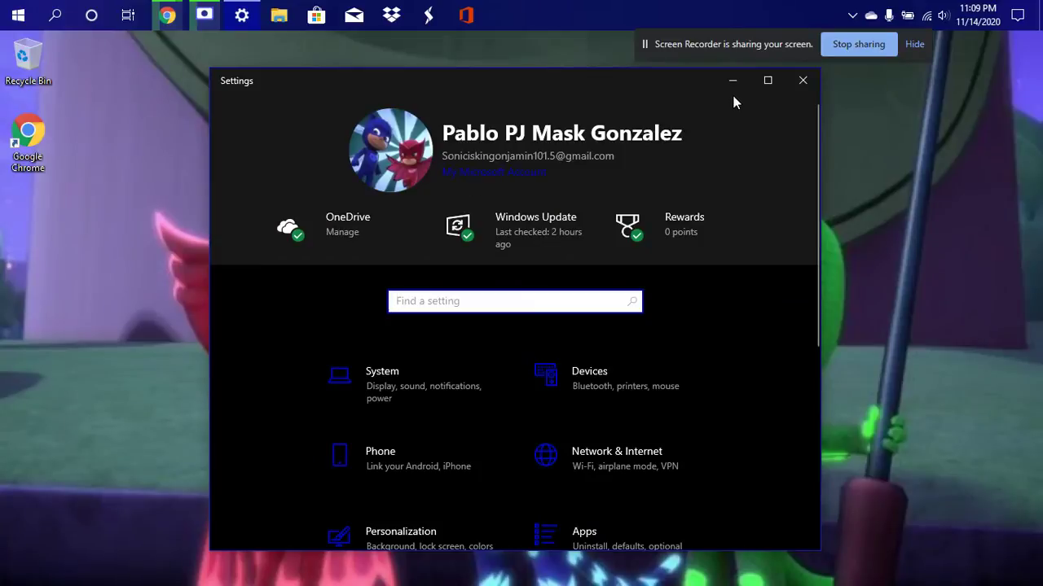
{"action": "left_click", "coordinate": [788, 80]}
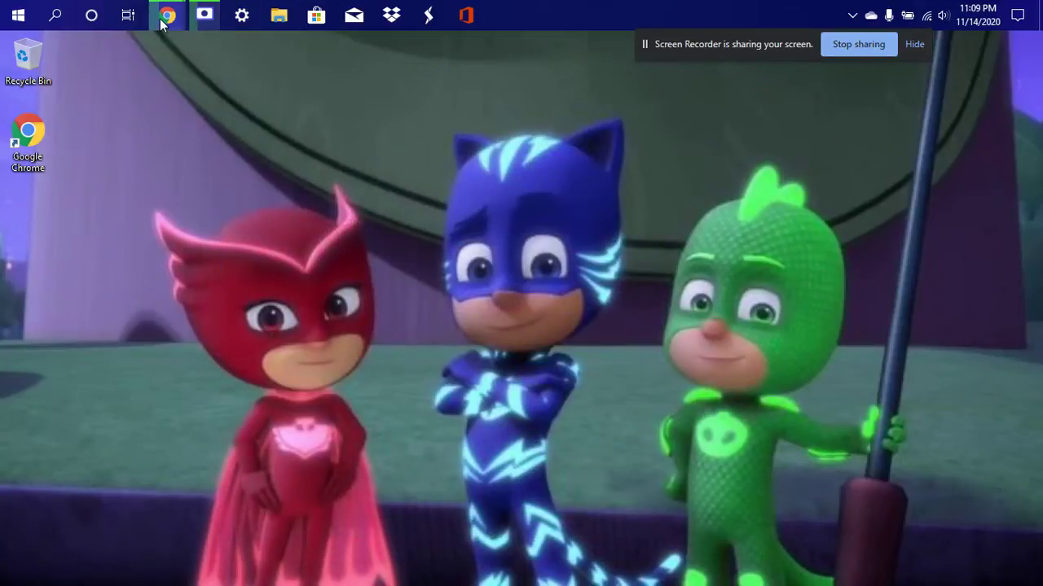
{"action": "mouse_move", "coordinate": [160, 19]}
{"action": "left_click", "coordinate": [98, 88]}
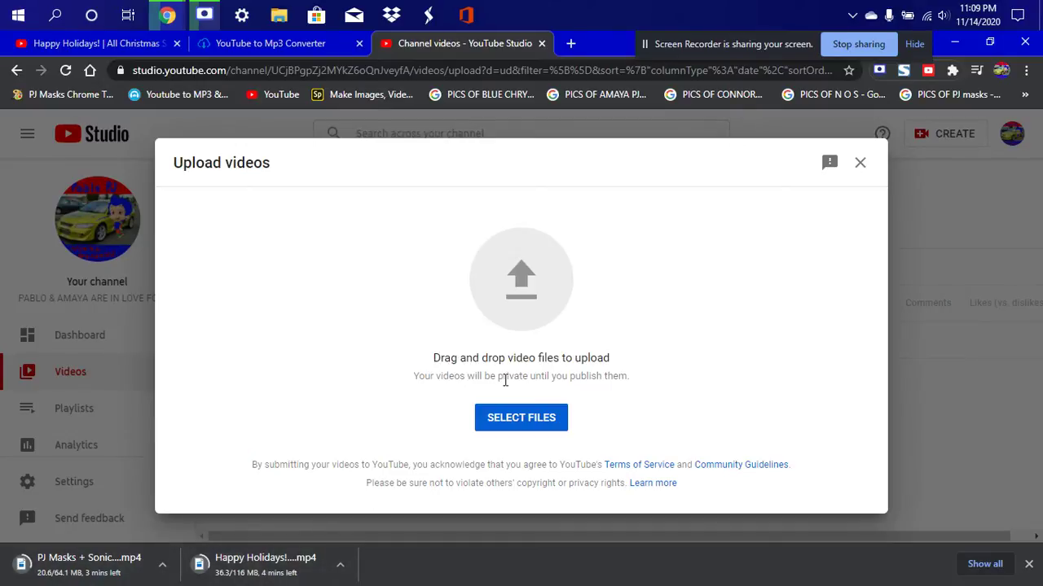
{"action": "left_click_drag", "start_coordinate": [718, 41], "coordinate": [694, 43]}
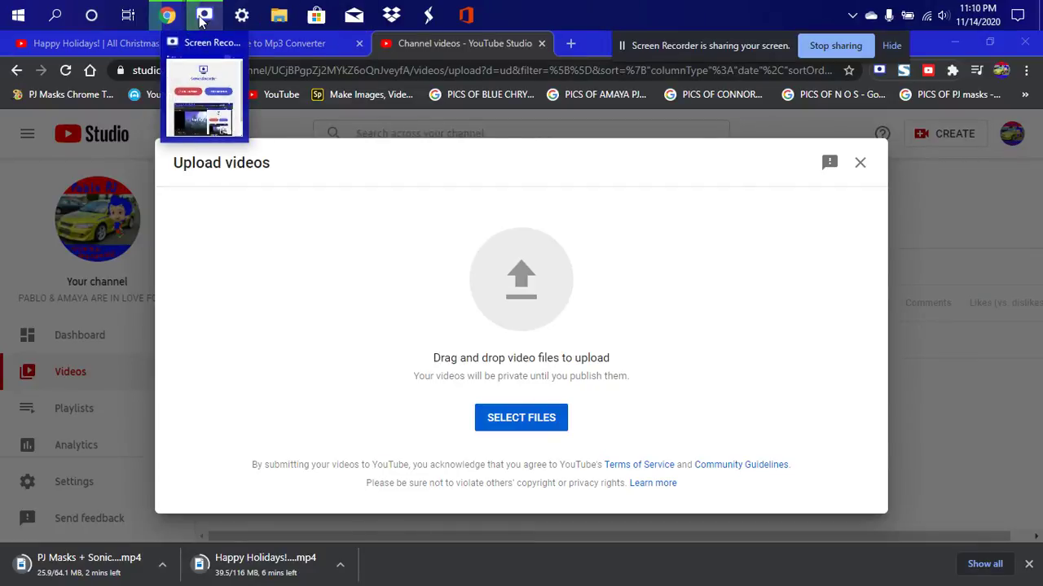
{"action": "left_click", "coordinate": [204, 81]}
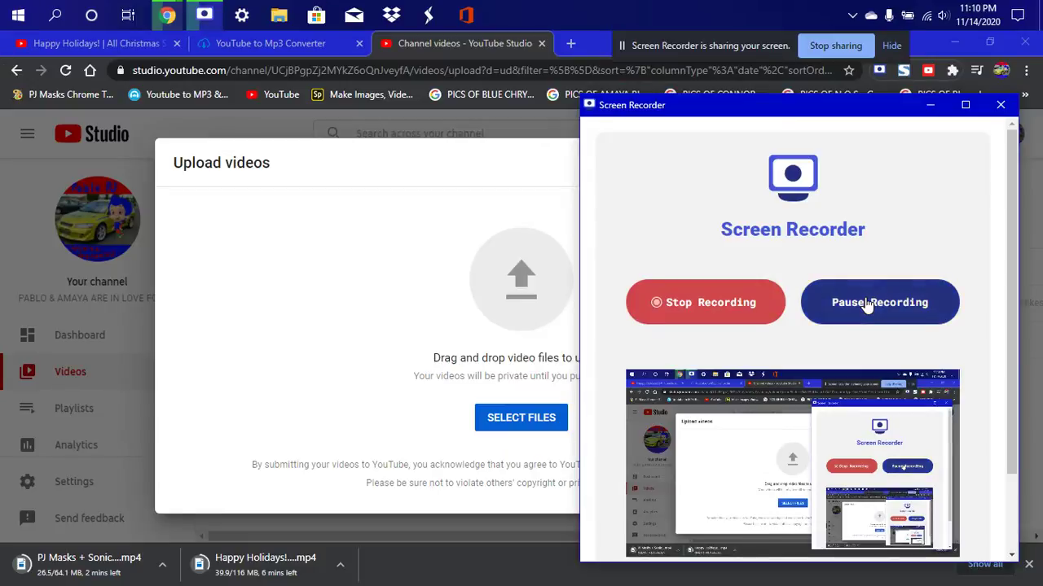
{"action": "left_click", "coordinate": [866, 304]}
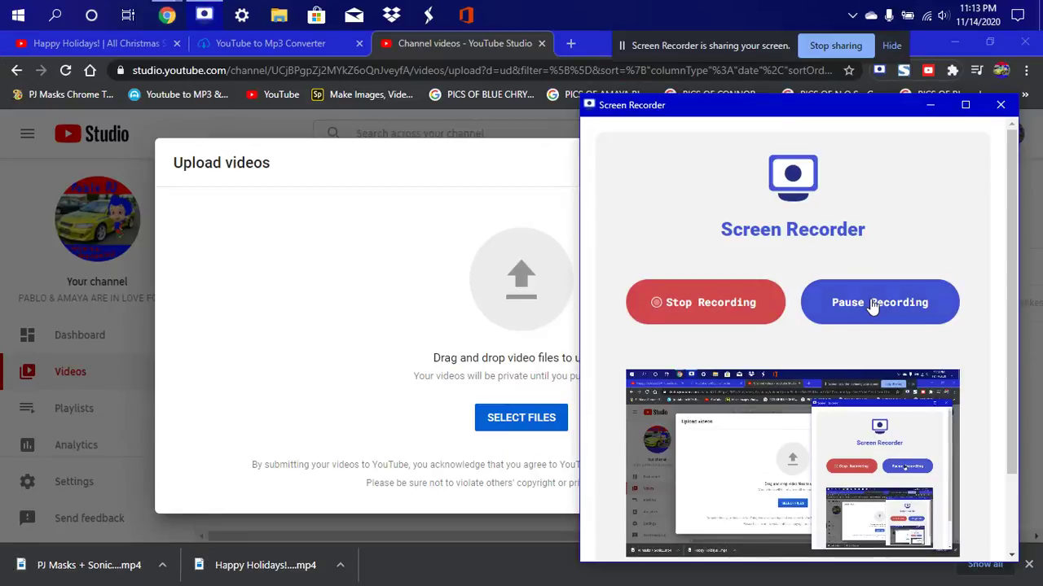
Upload the downloaded file "Happy Holidays! All Christmas Specials PJ Masks + Sonic Boy Official.mp4" to the channel
{"action": "left_click", "coordinate": [930, 105]}
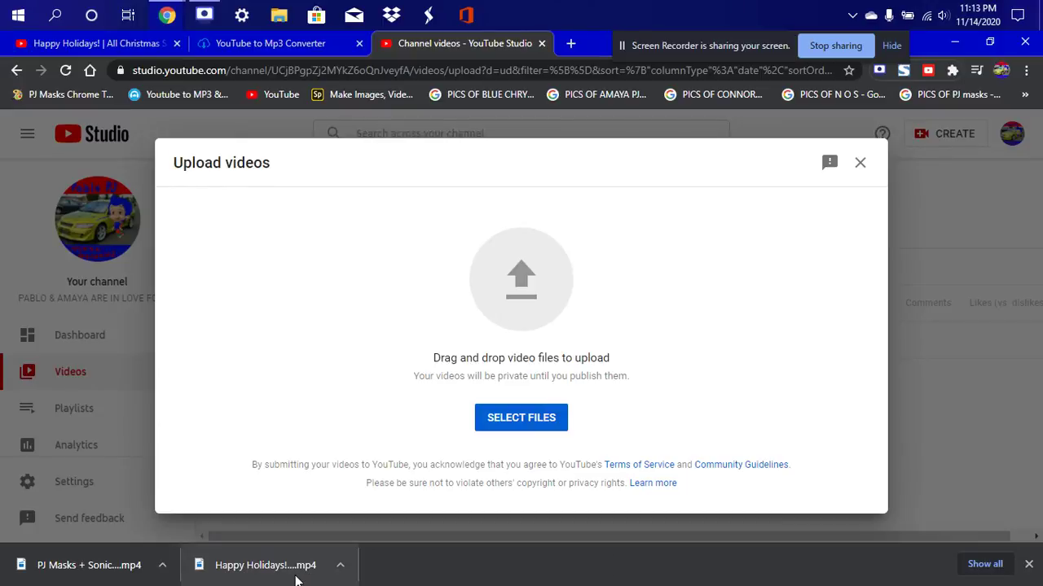
{"action": "left_click_drag", "start_coordinate": [285, 574], "coordinate": [482, 356]}
{"action": "mouse_move", "coordinate": [288, 576]}
{"action": "left_mouse_down"}
{"action": "mouse_move", "coordinate": [500, 299]}
{"action": "mouse_move", "coordinate": [268, 565]}
{"action": "mouse_move", "coordinate": [533, 289]}
{"action": "left_mouse_up"}
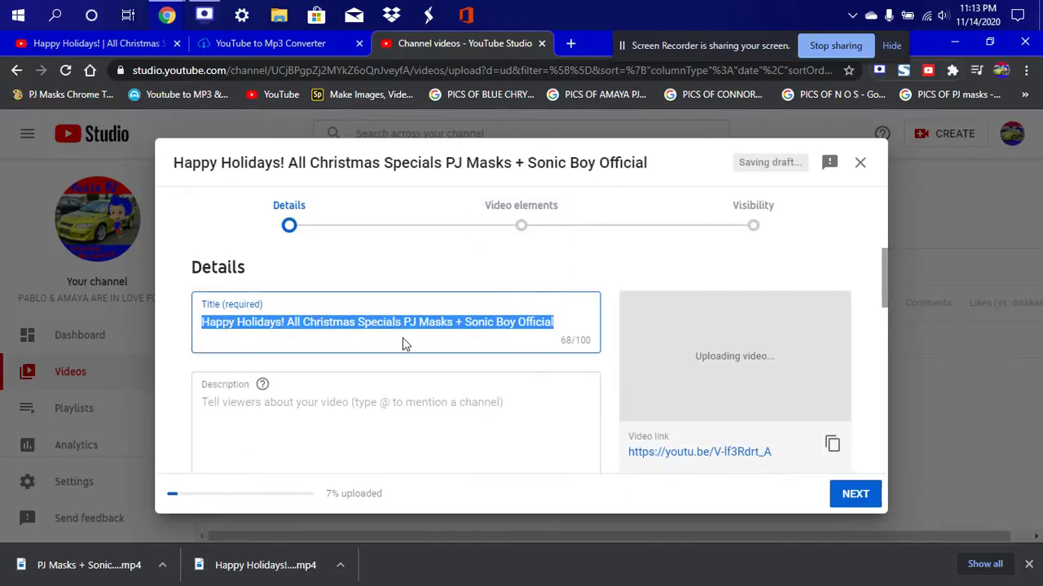
Replace the prefilled video title with "HAPPY HOLIDAYS ALL CHRISTMAS SPECIALS"
{"action": "key", "text": "BackSpace"}
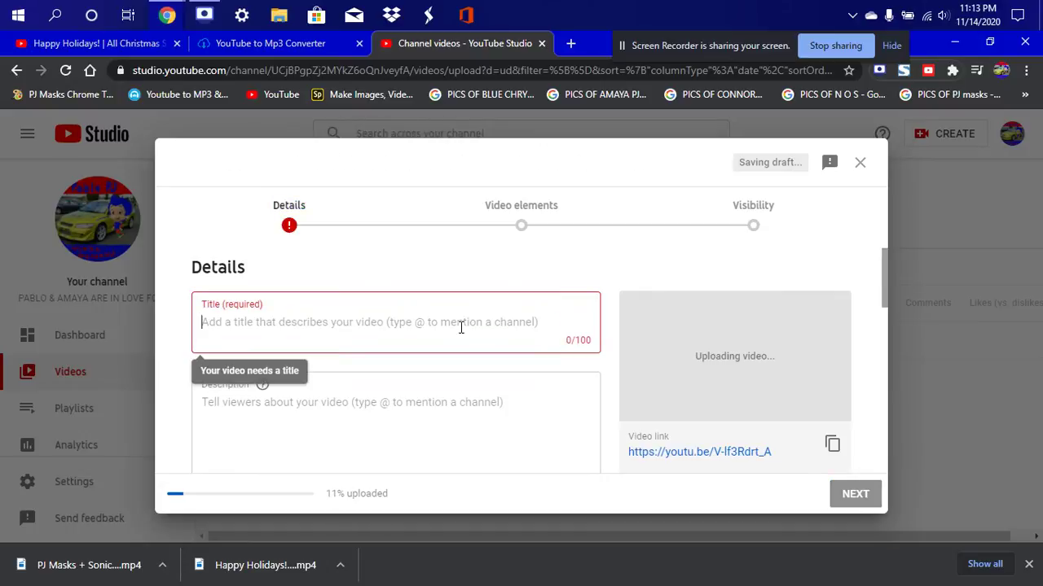
{"action": "type", "text": "h"}
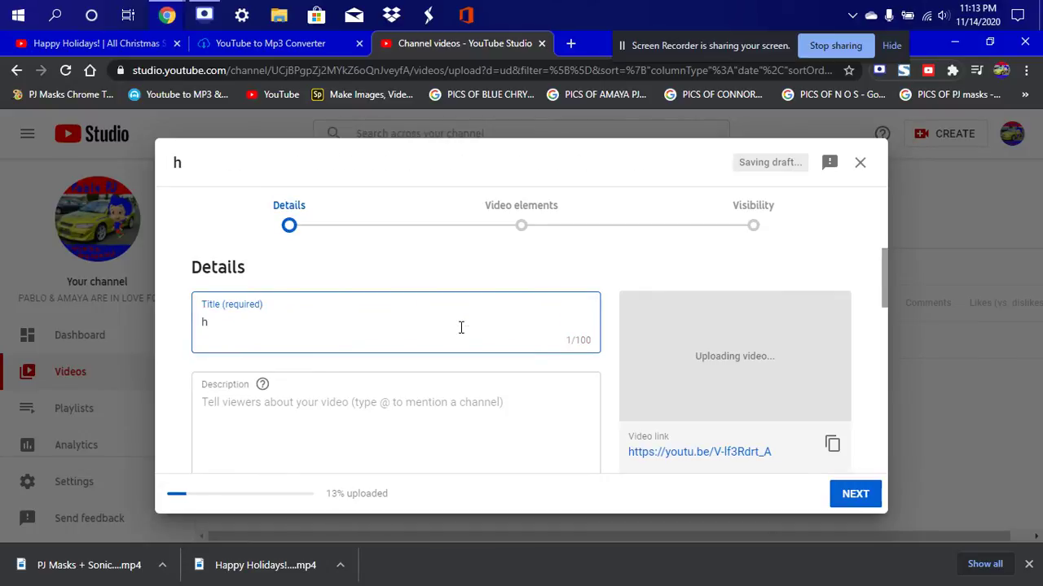
{"action": "key", "text": "BackSpace"}
{"action": "type", "text": "HAPPY"}
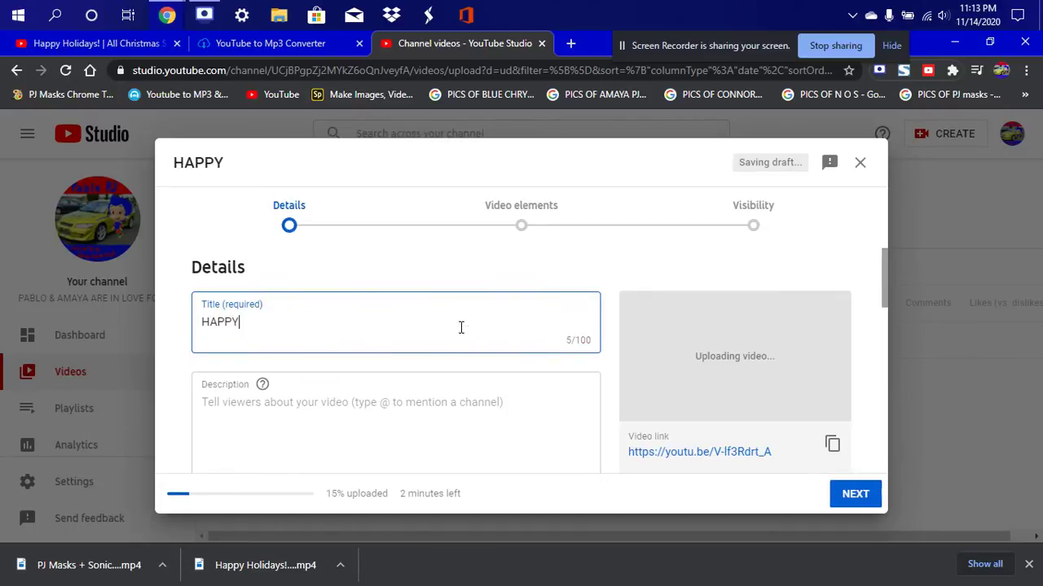
{"action": "type", "text": " HOLIDAYS"}
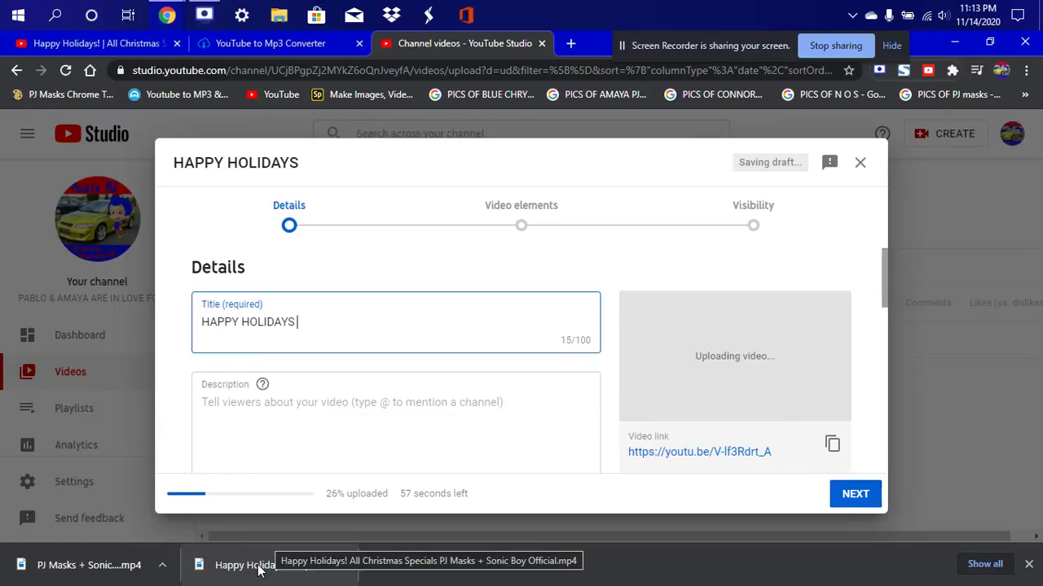
{"action": "type", "text": " A"}
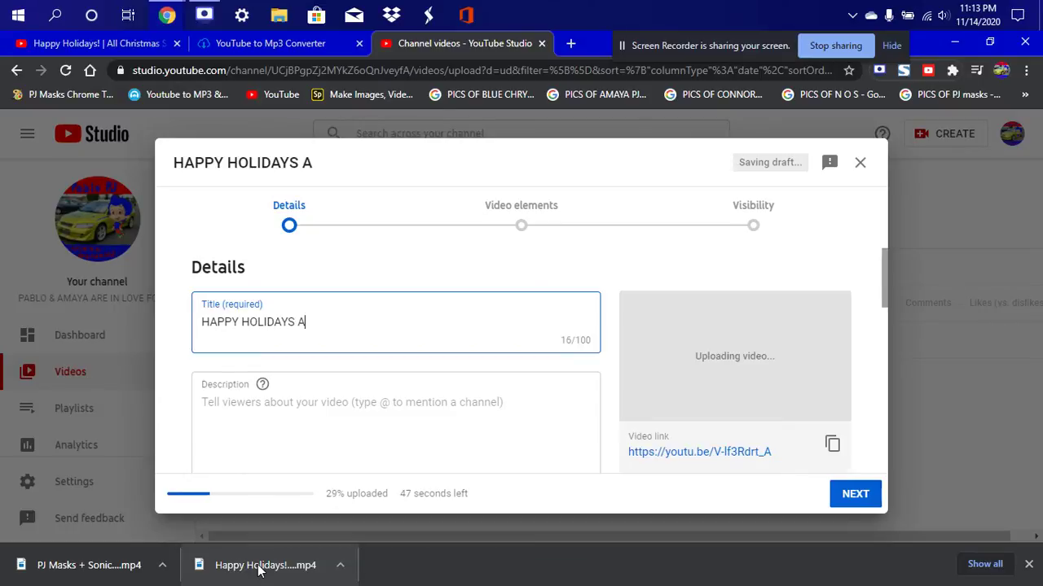
{"action": "type", "text": "LL CHRIS"}
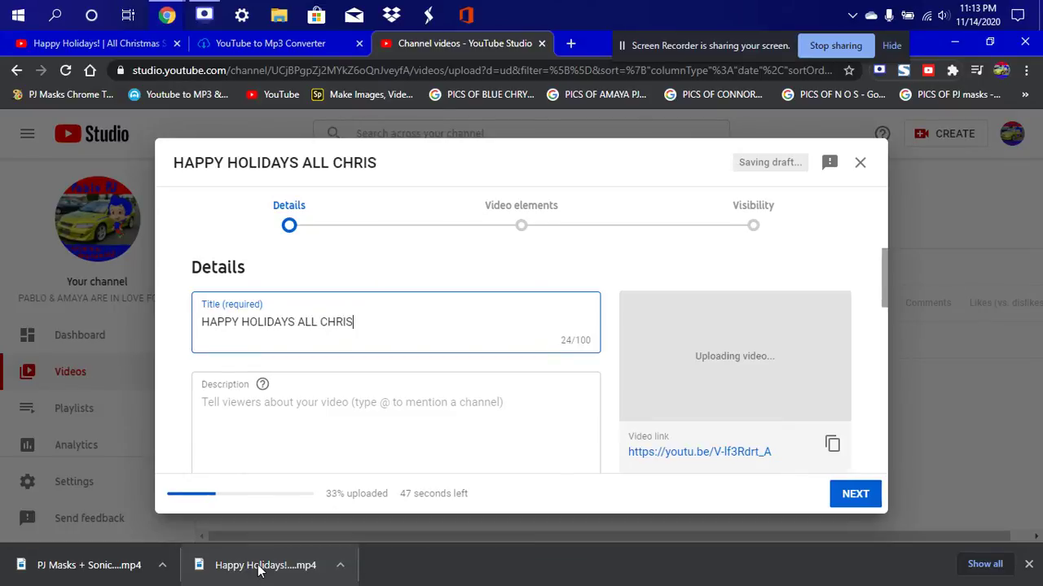
{"action": "type", "text": "TMAS "}
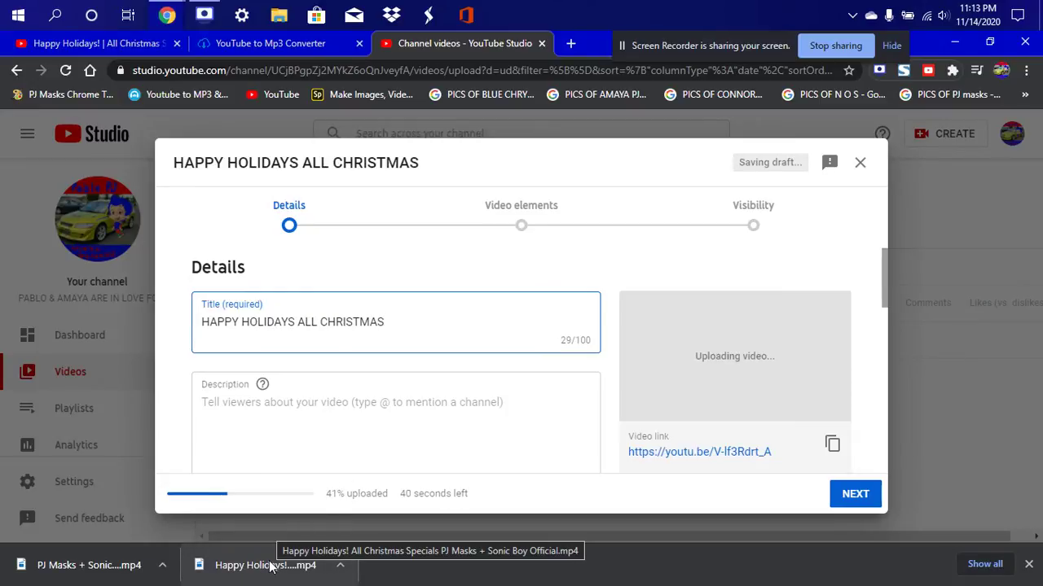
{"action": "type", "text": "SPECIALS"}
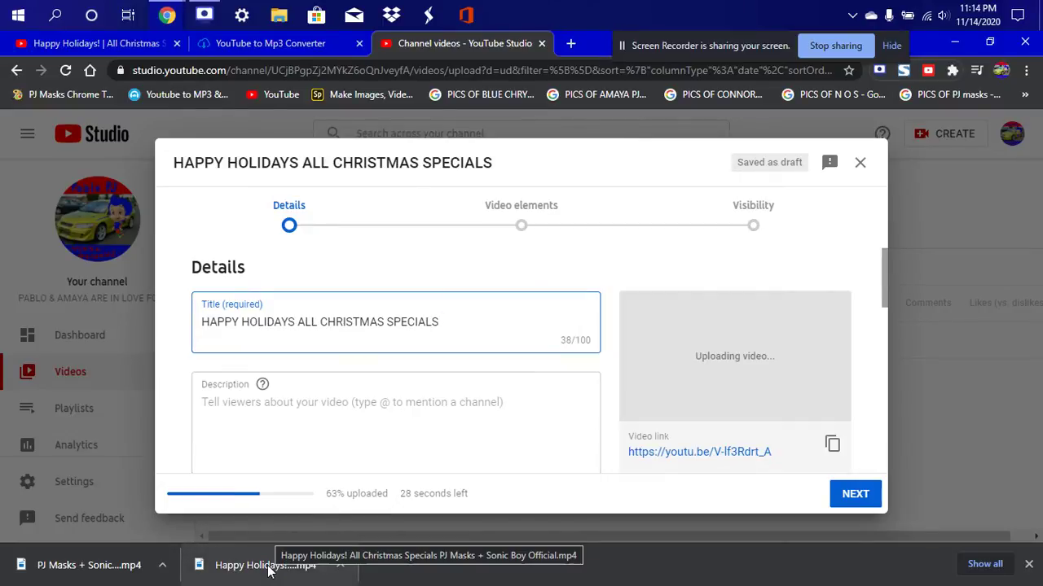
Append "PJ MASKS + SONIC BOY OFFICIAL" to the video title
{"action": "type", "text": "PJ"}
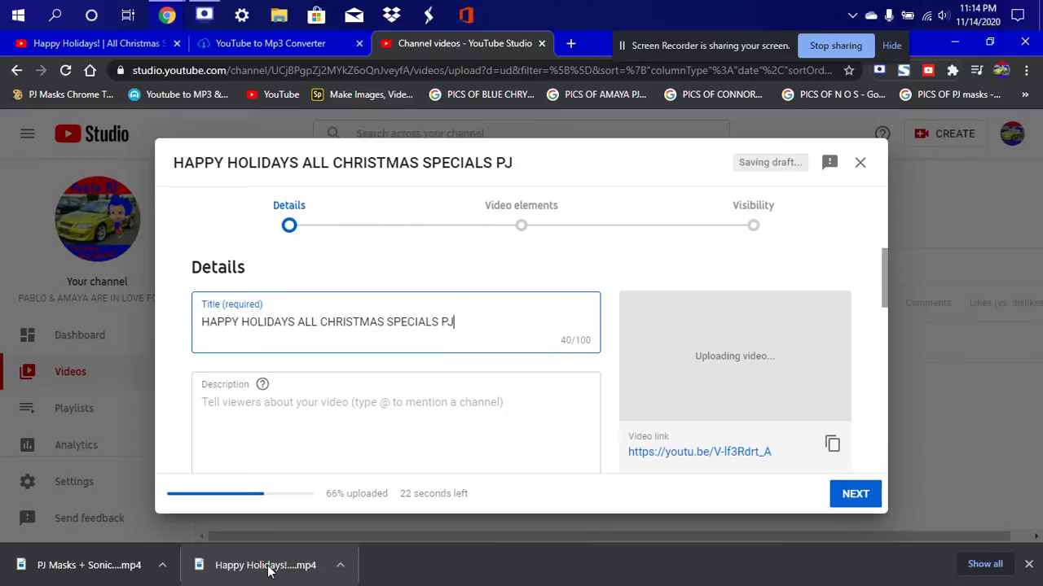
{"action": "type", "text": " MASKS +"}
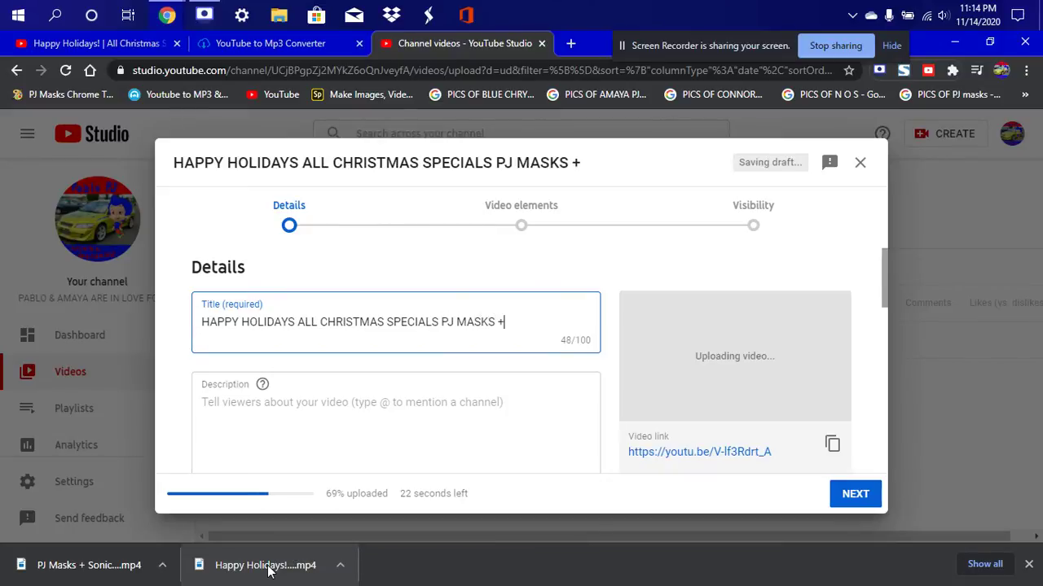
{"action": "type", "text": " N"}
{"action": "key", "text": "BackSpace"}
{"action": "type", "text": "SONIC BOY"}
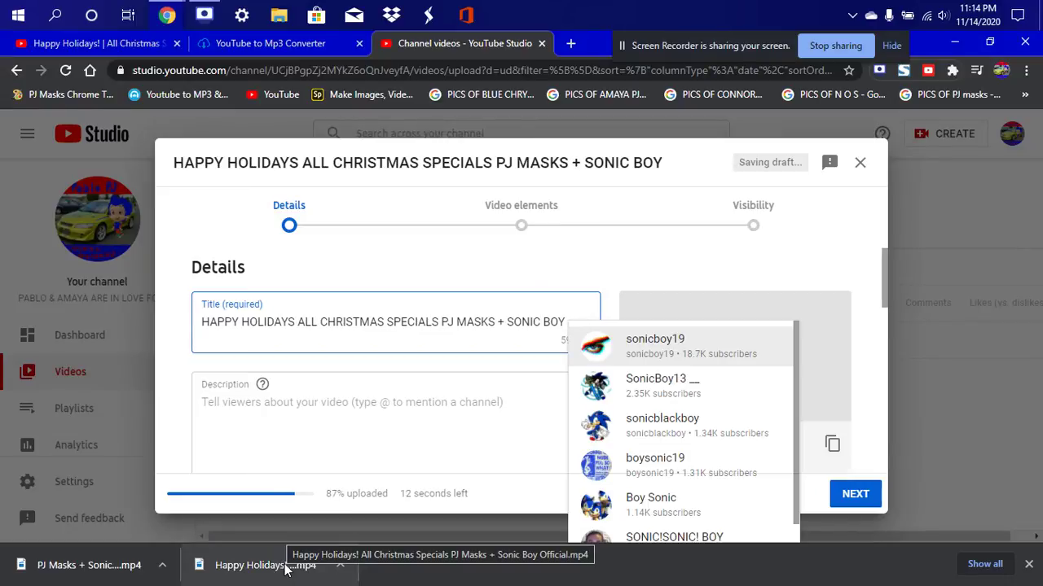
{"action": "type", "text": "OFFICI"}
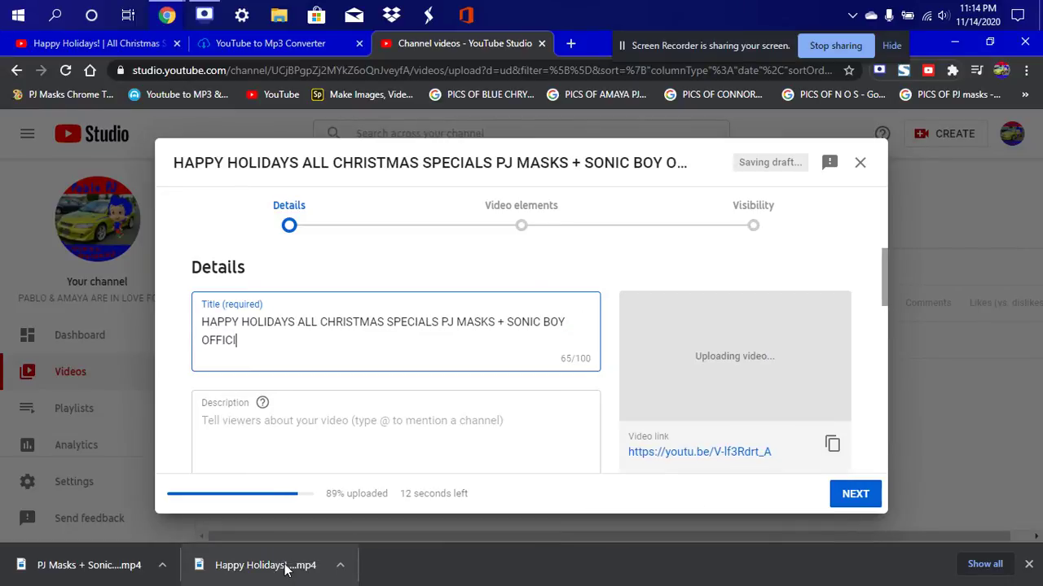
{"action": "type", "text": "AL"}
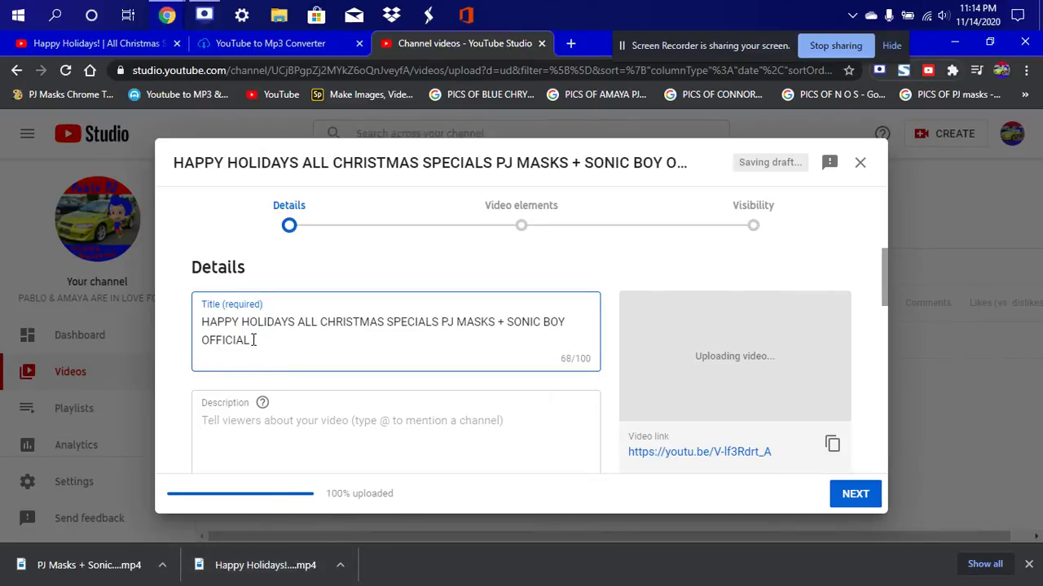
Append "Jammin 101.5 HIP HOP & R&B" to the title and open the video description for editing
{"action": "type", "text": "amm"}
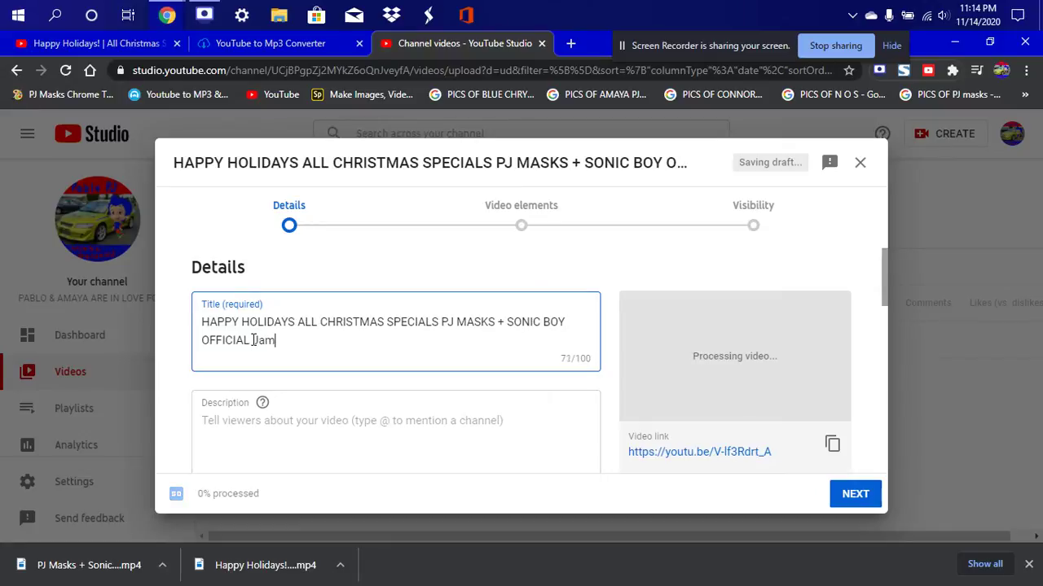
{"action": "type", "text": "in 101"}
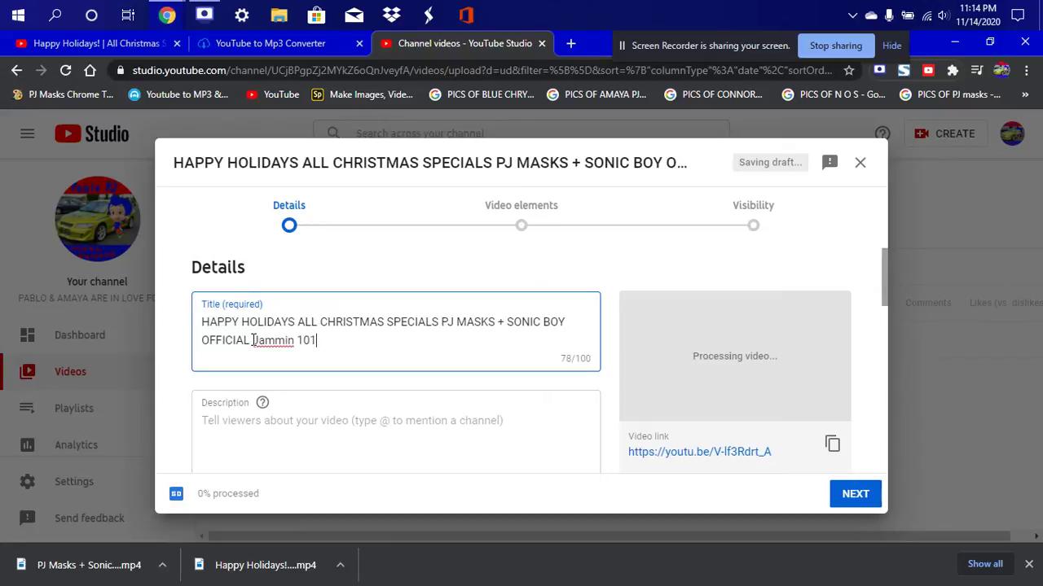
{"action": "type", "text": ".5 HO"}
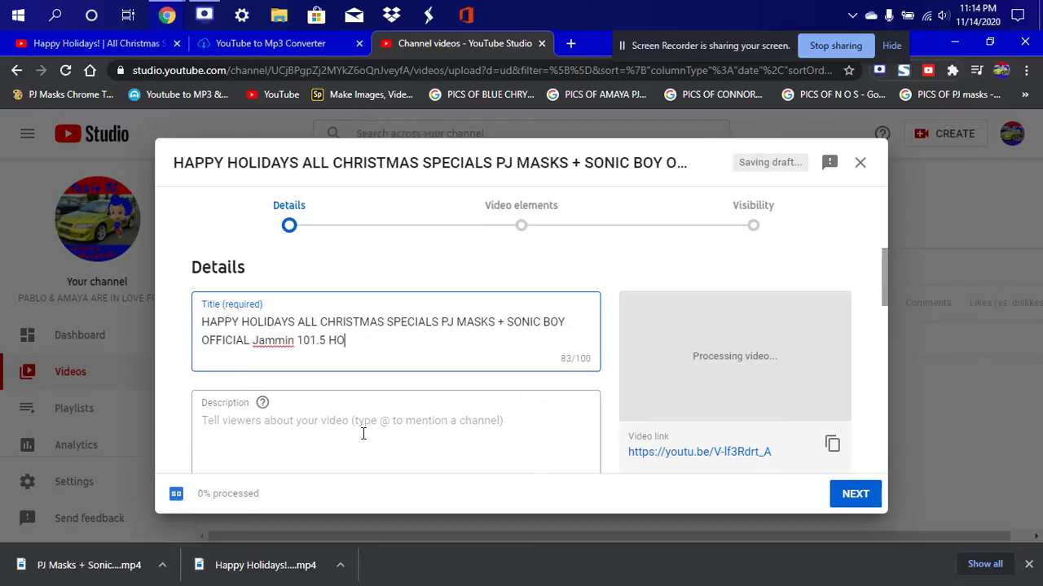
{"action": "key", "text": "BackSpace"}
{"action": "key", "text": "BackSpace"}
{"action": "type", "text": "IP HOP"}
{"action": "left_click", "coordinate": [371, 429]}
{"action": "scroll", "coordinate": [372, 431], "scroll_direction": "down", "scroll_amount": 1}
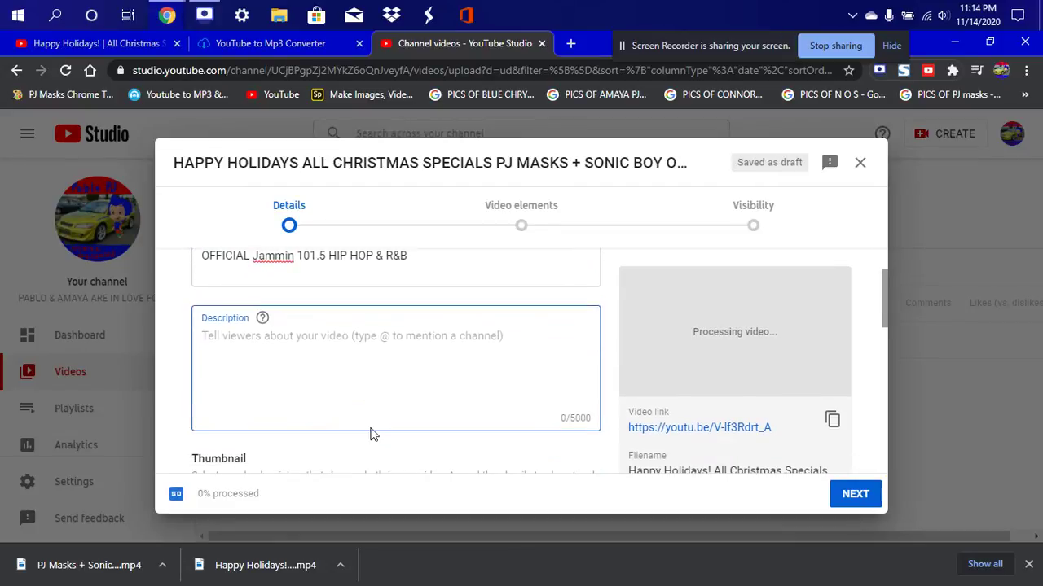
{"action": "left_click", "coordinate": [203, 15]}
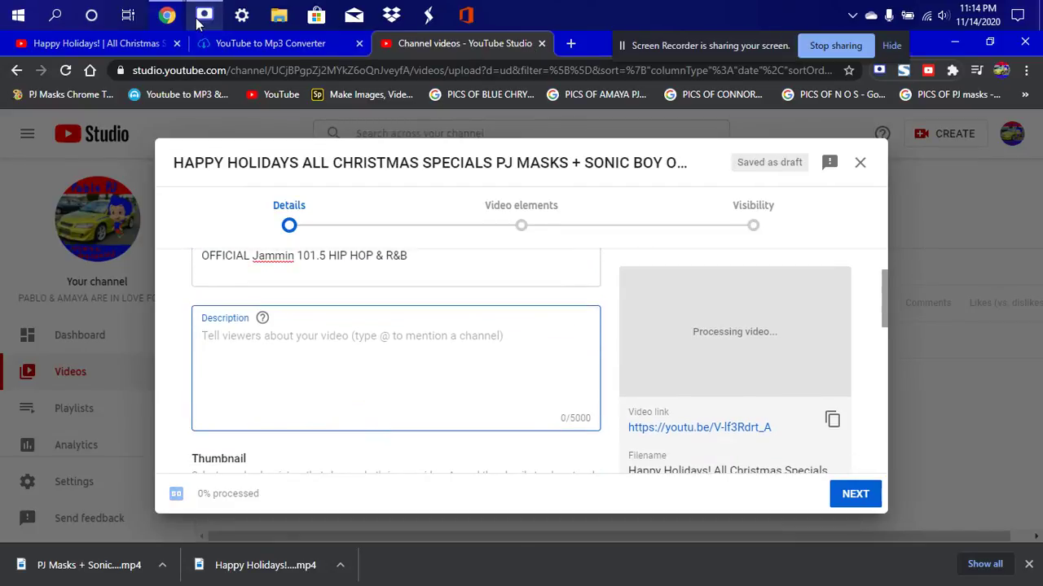
{"action": "left_click", "coordinate": [872, 310]}
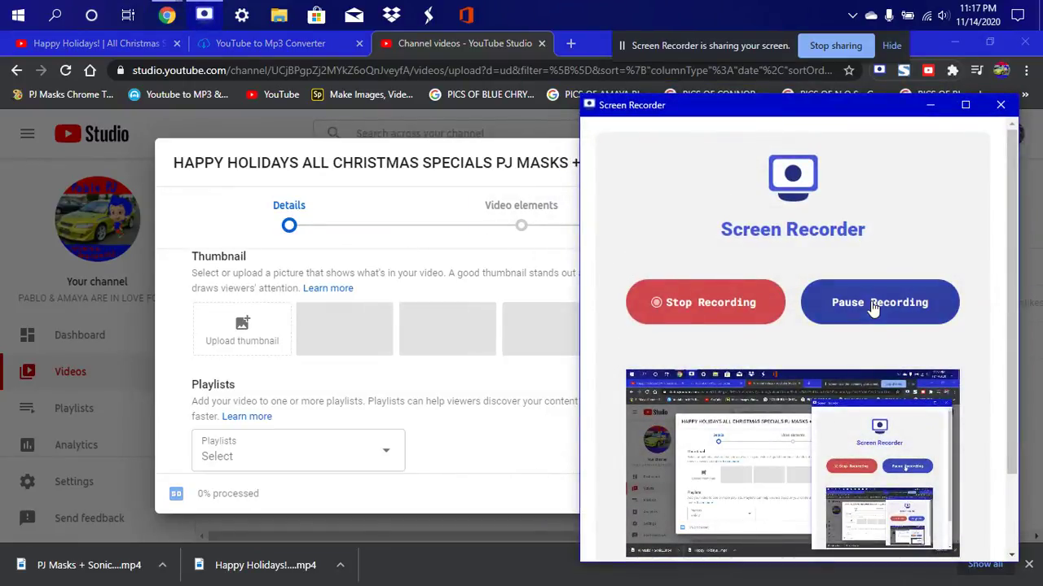
{"action": "scroll", "coordinate": [422, 355], "scroll_direction": "down", "scroll_amount": 1}
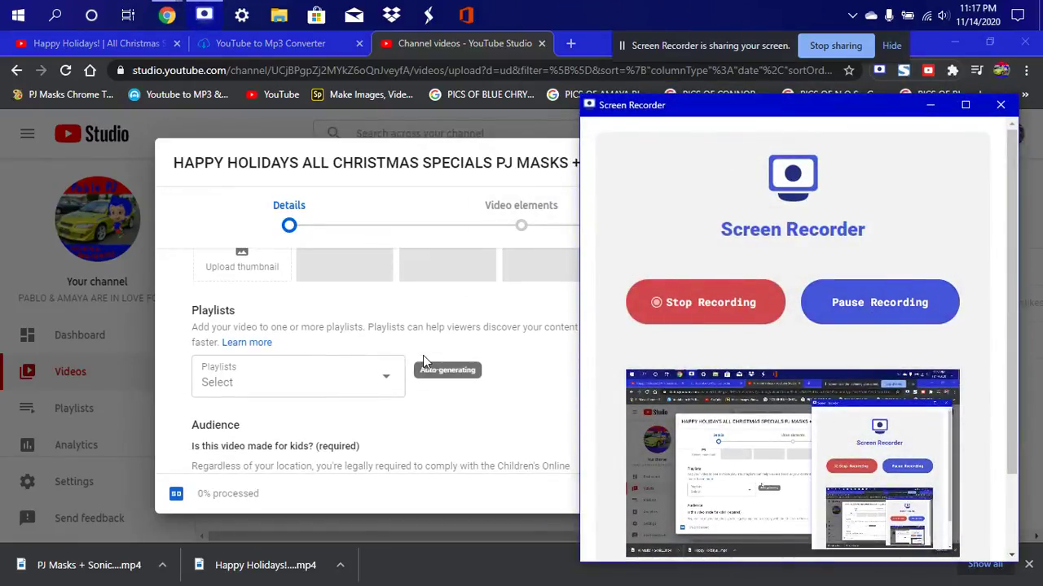
{"action": "scroll", "coordinate": [422, 355], "scroll_direction": "up", "scroll_amount": 1}
{"action": "scroll", "coordinate": [423, 355], "scroll_direction": "up", "scroll_amount": 3}
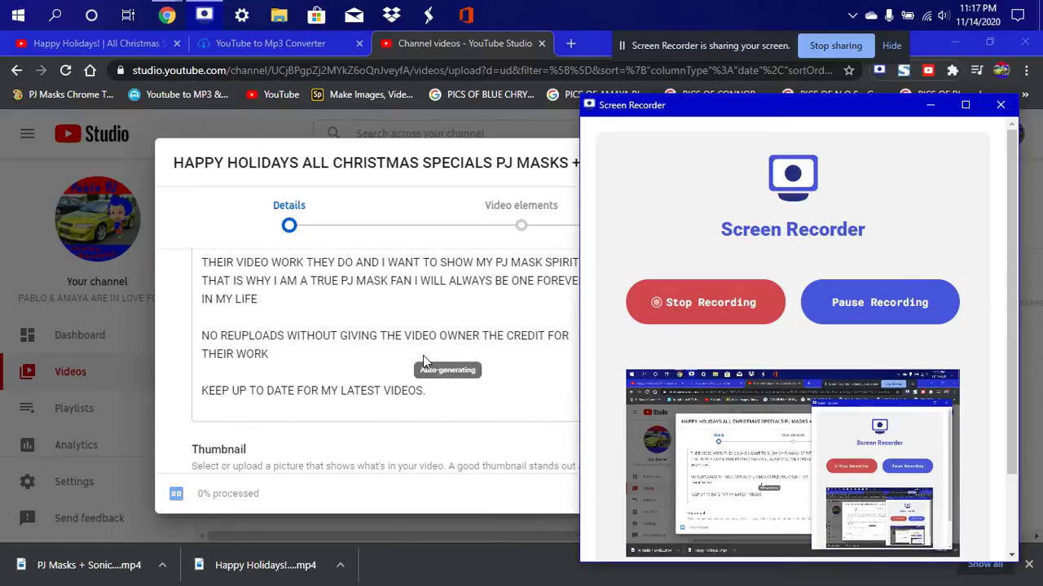
{"action": "left_click", "coordinate": [929, 105]}
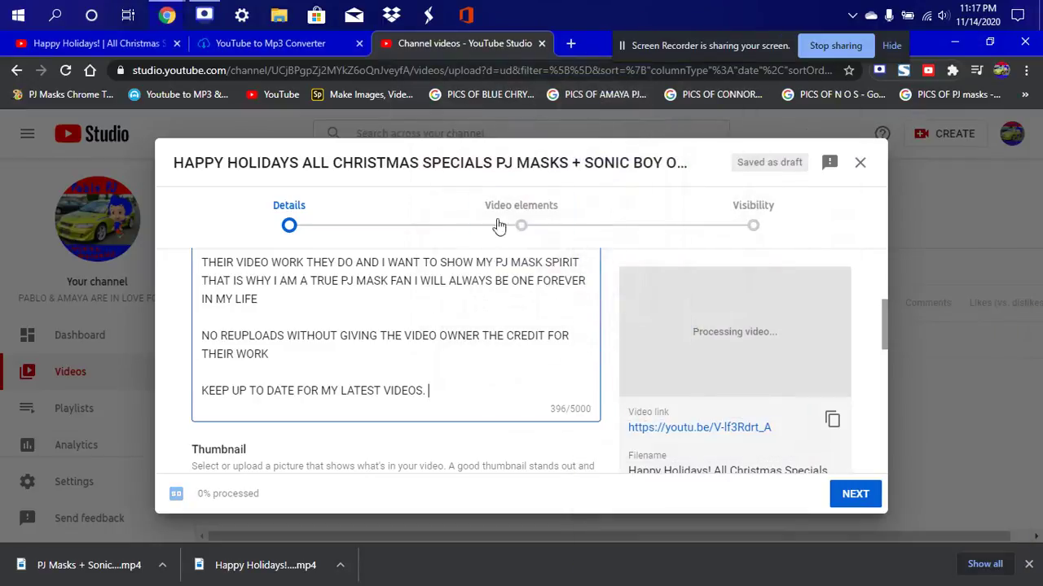
Set the audience of the Christmas specials video to "No, it's not made for kids"
{"action": "scroll", "coordinate": [374, 341], "scroll_direction": "up", "scroll_amount": 1}
{"action": "scroll", "coordinate": [373, 341], "scroll_direction": "up", "scroll_amount": 1}
{"action": "scroll", "coordinate": [374, 341], "scroll_direction": "down", "scroll_amount": 4}
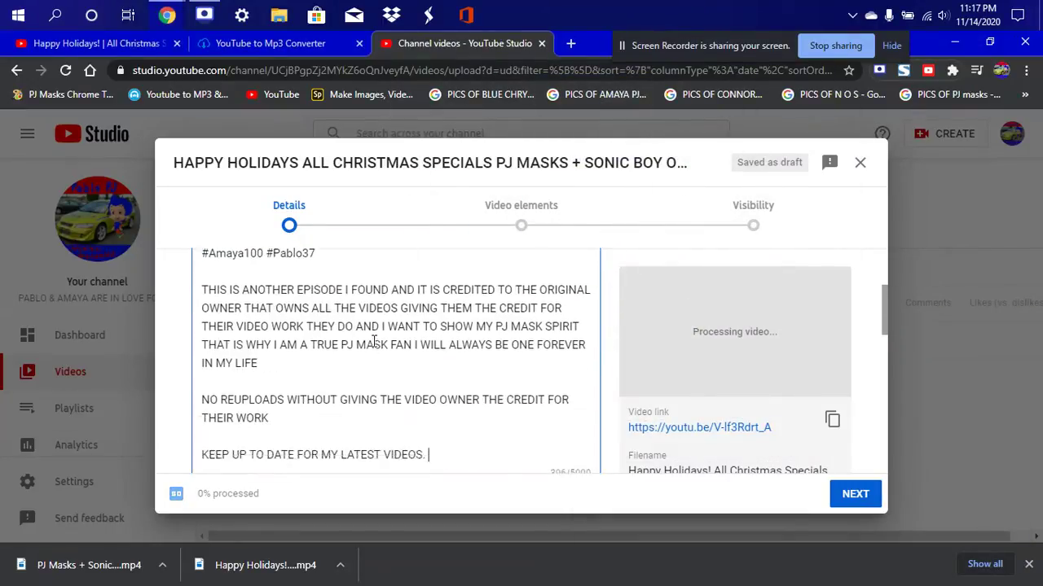
{"action": "scroll", "coordinate": [374, 348], "scroll_direction": "down", "scroll_amount": 3}
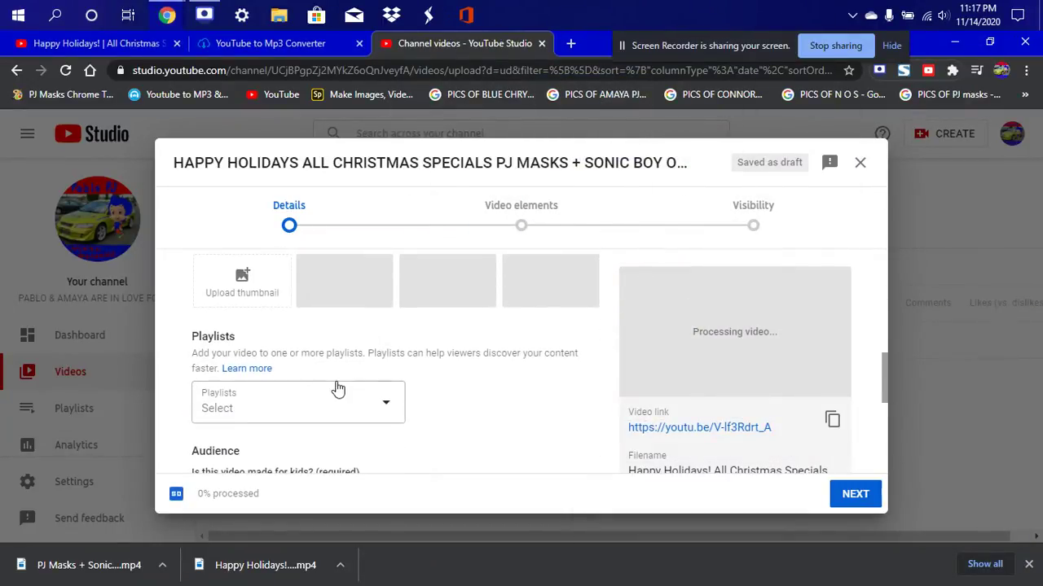
{"action": "scroll", "coordinate": [338, 390], "scroll_direction": "down", "scroll_amount": 2}
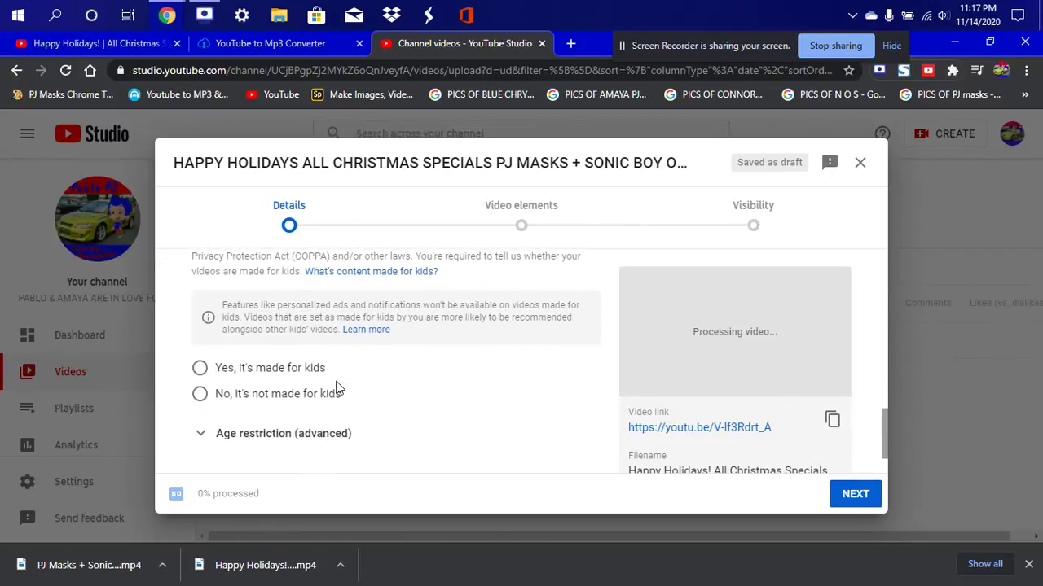
{"action": "left_click", "coordinate": [199, 395]}
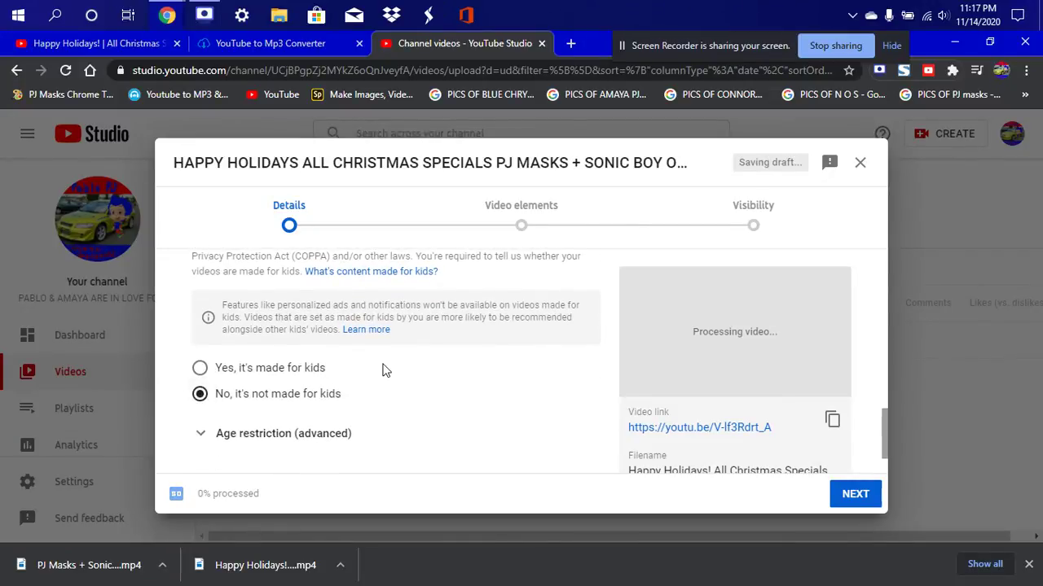
Skip the video elements, publish the Christmas specials video as Public and dismiss the processing notice
{"action": "scroll", "coordinate": [384, 371], "scroll_direction": "down", "scroll_amount": 1}
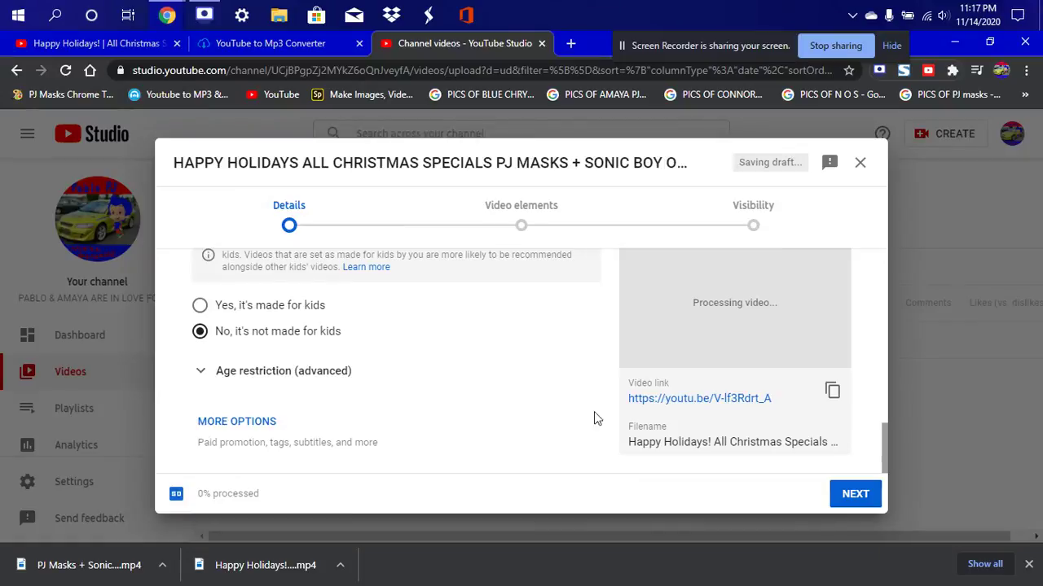
{"action": "left_click", "coordinate": [844, 496]}
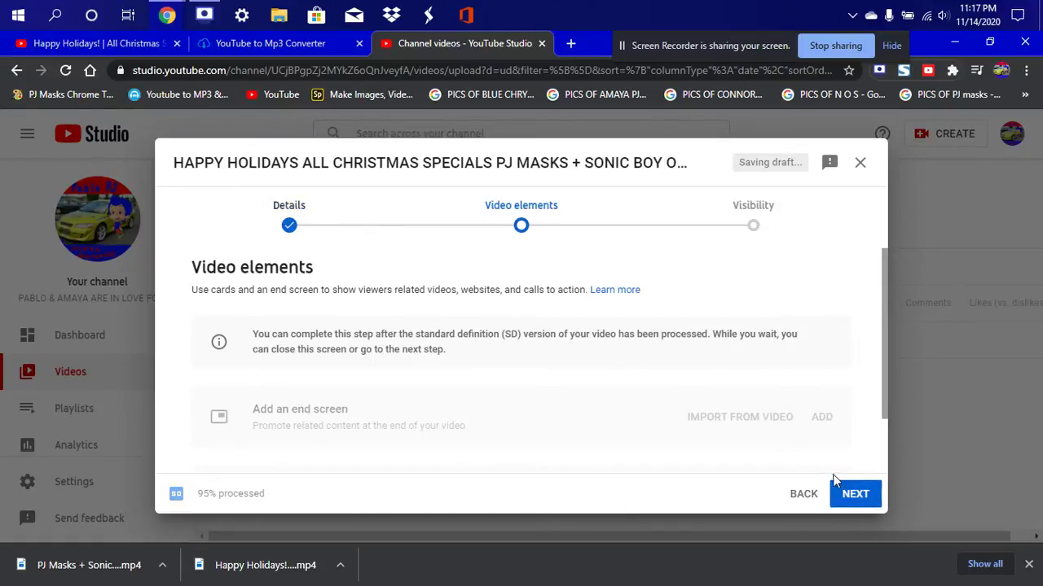
{"action": "left_click", "coordinate": [849, 495]}
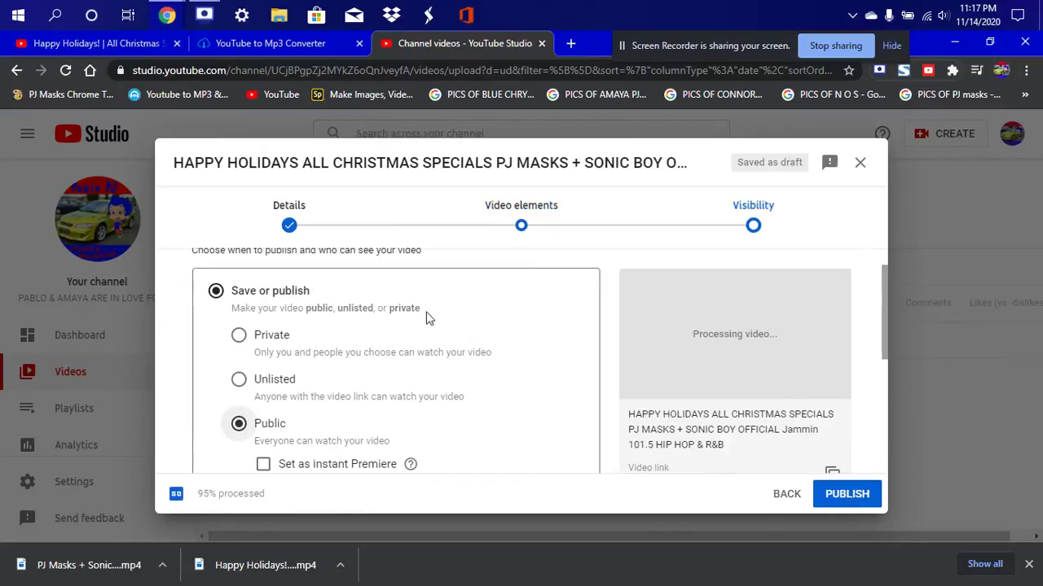
{"action": "scroll", "coordinate": [424, 316], "scroll_direction": "down", "scroll_amount": 1}
{"action": "scroll", "coordinate": [423, 316], "scroll_direction": "down", "scroll_amount": 2}
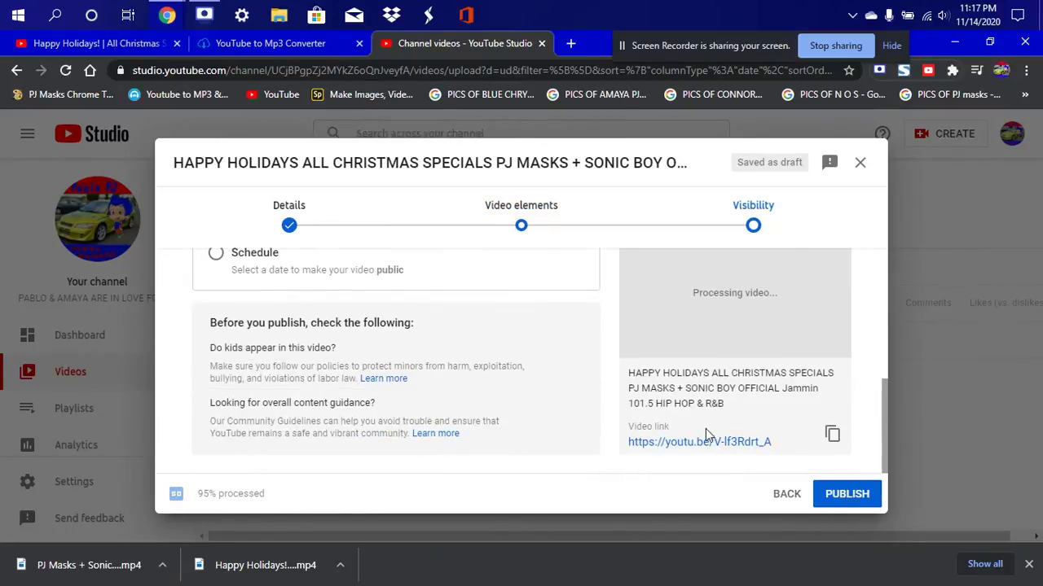
{"action": "left_click", "coordinate": [848, 494]}
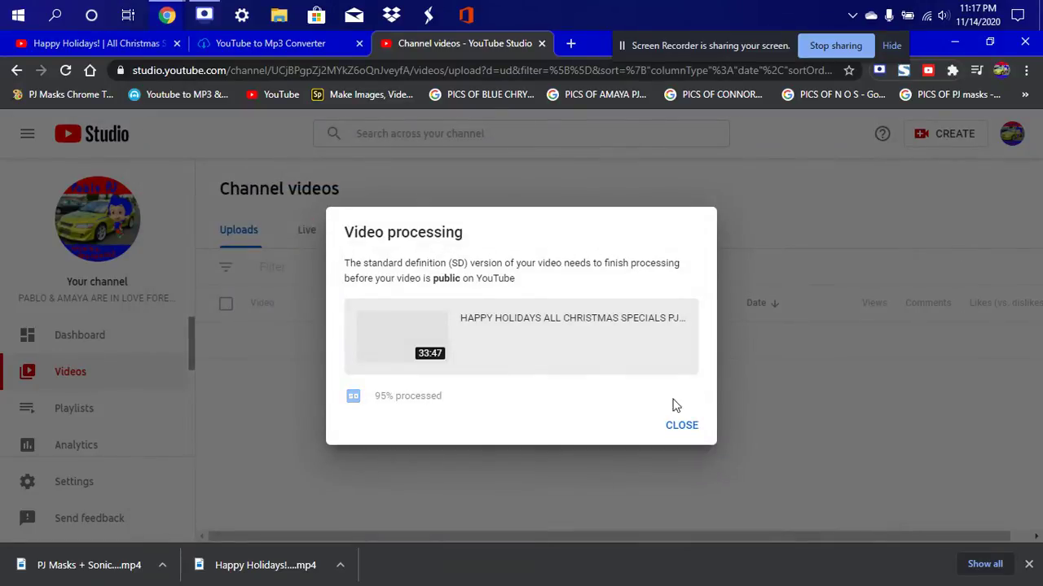
{"action": "left_click", "coordinate": [681, 426]}
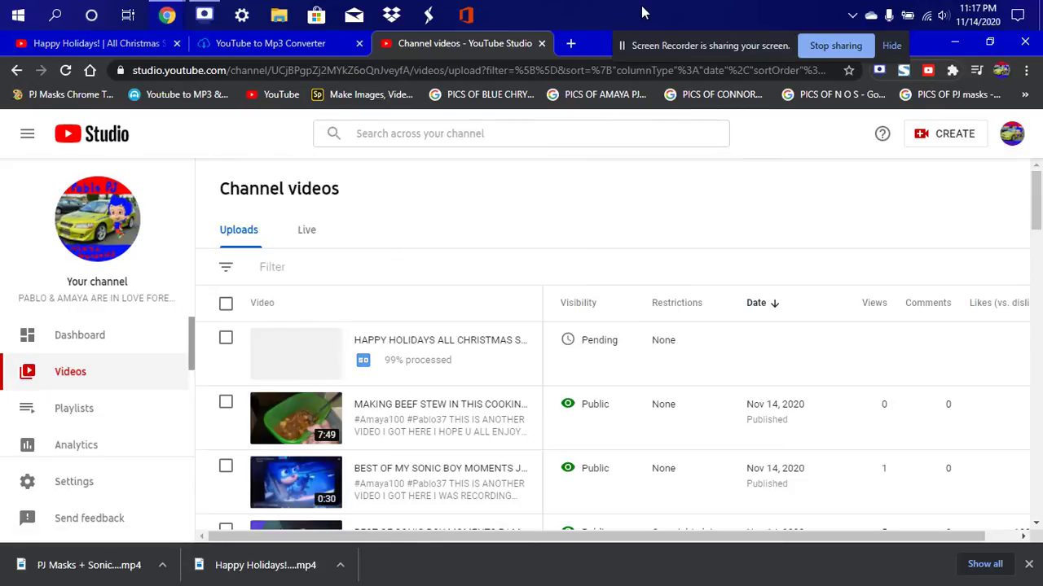
Upload the downloaded file "PJ Masks + Sonic Boy Full Episodes Season 4 Big Sister Motsuki and PJ Party Crasher Compilation 2020.mp4" to the channel
{"action": "scroll", "coordinate": [542, 256], "scroll_direction": "down", "scroll_amount": 1}
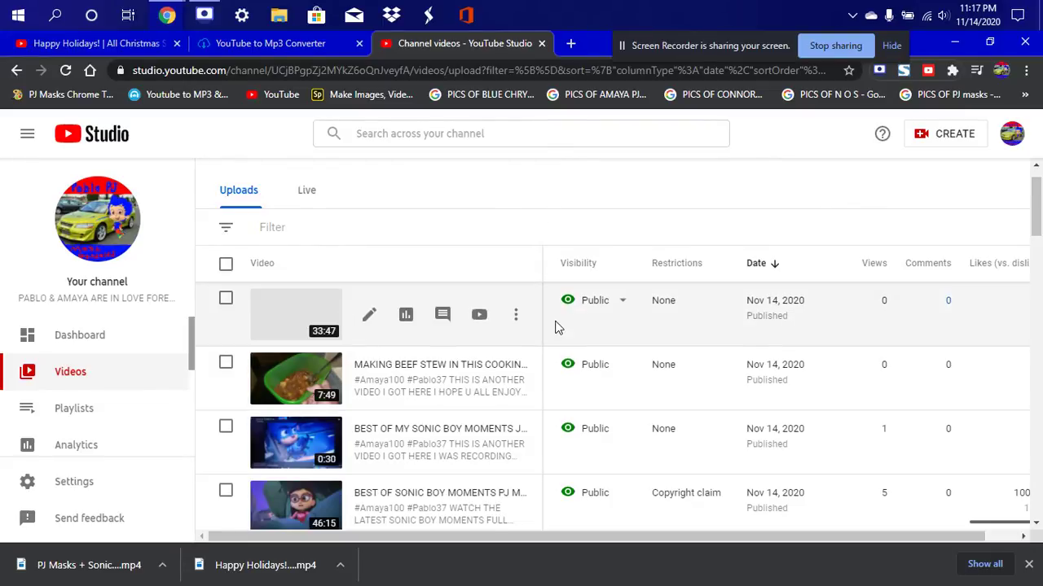
{"action": "left_click", "coordinate": [944, 135]}
{"action": "left_click", "coordinate": [926, 165]}
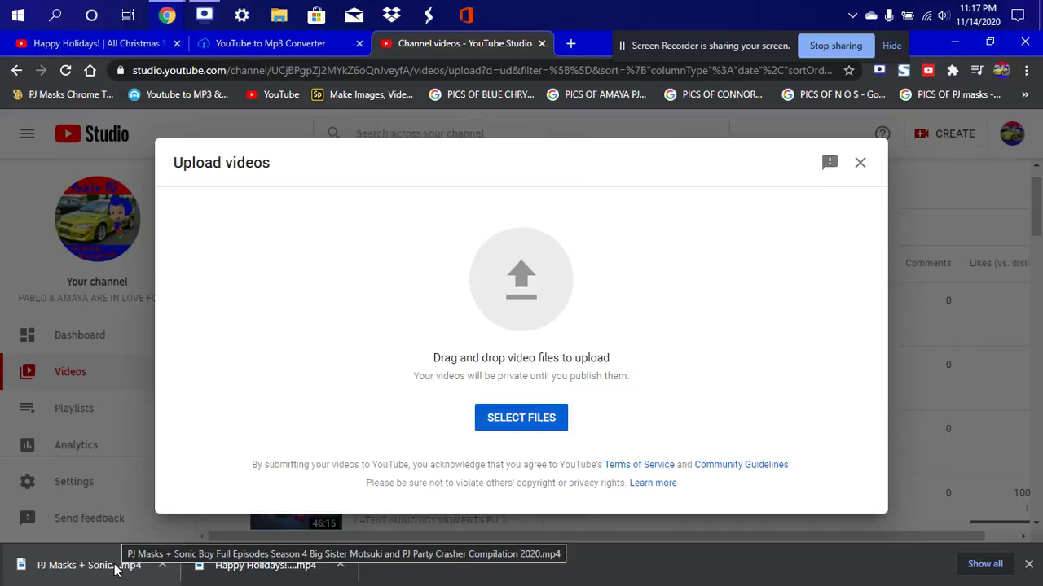
{"action": "left_click_drag", "start_coordinate": [115, 570], "coordinate": [524, 235]}
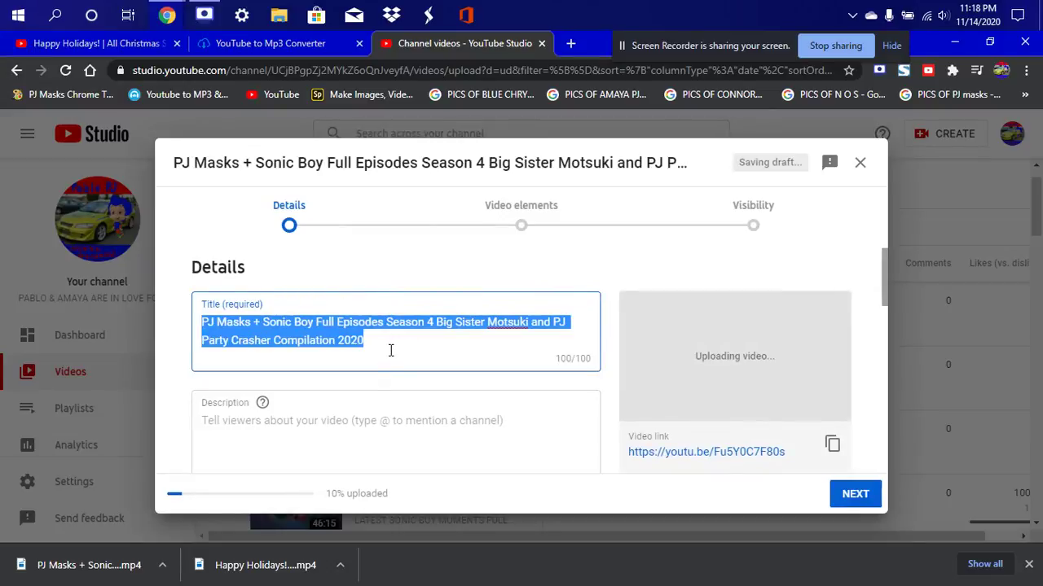
{"action": "left_click", "coordinate": [390, 350]}
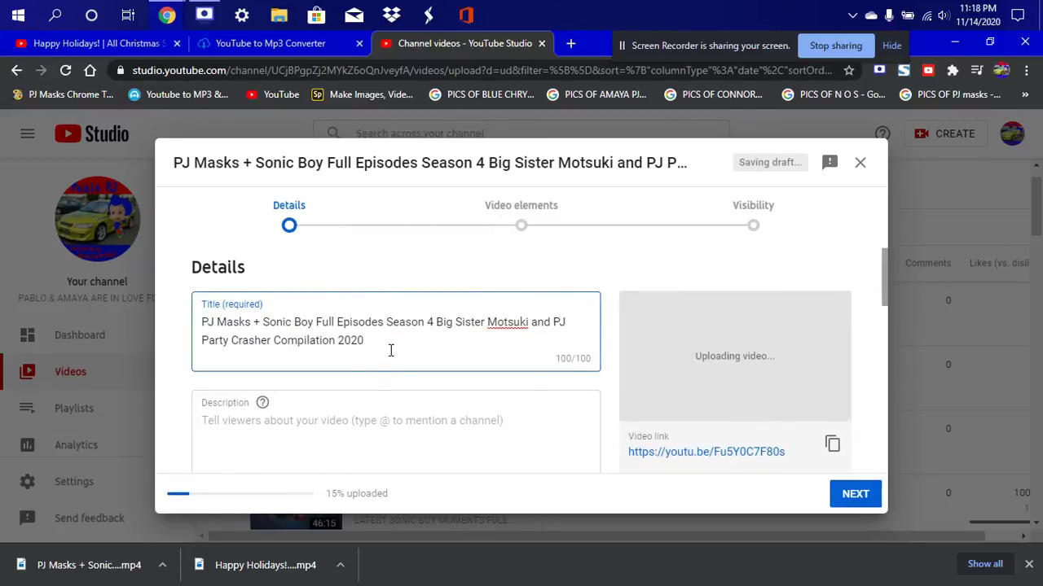
{"action": "left_click", "coordinate": [207, 20]}
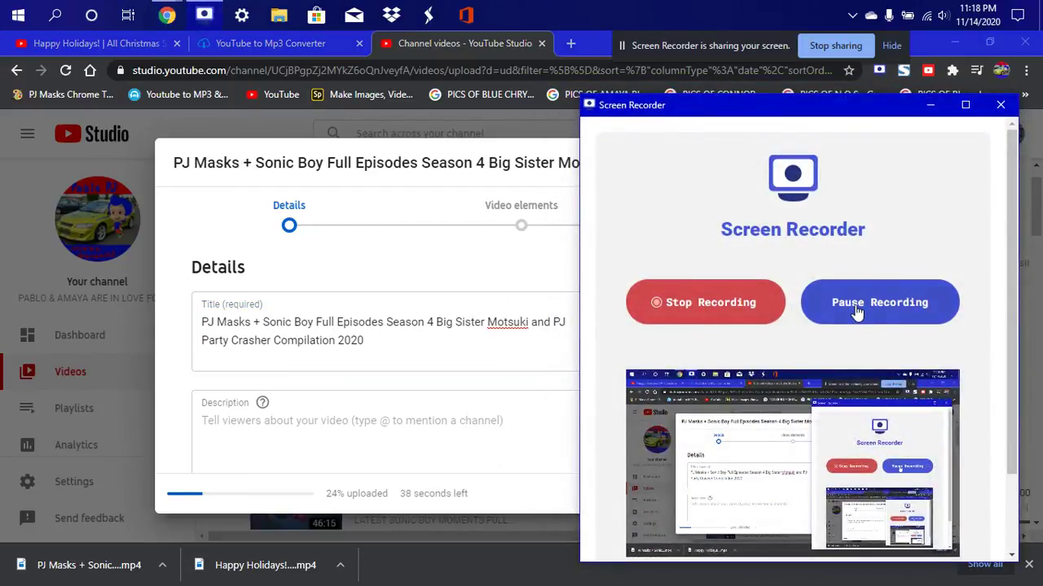
{"action": "left_click", "coordinate": [851, 302]}
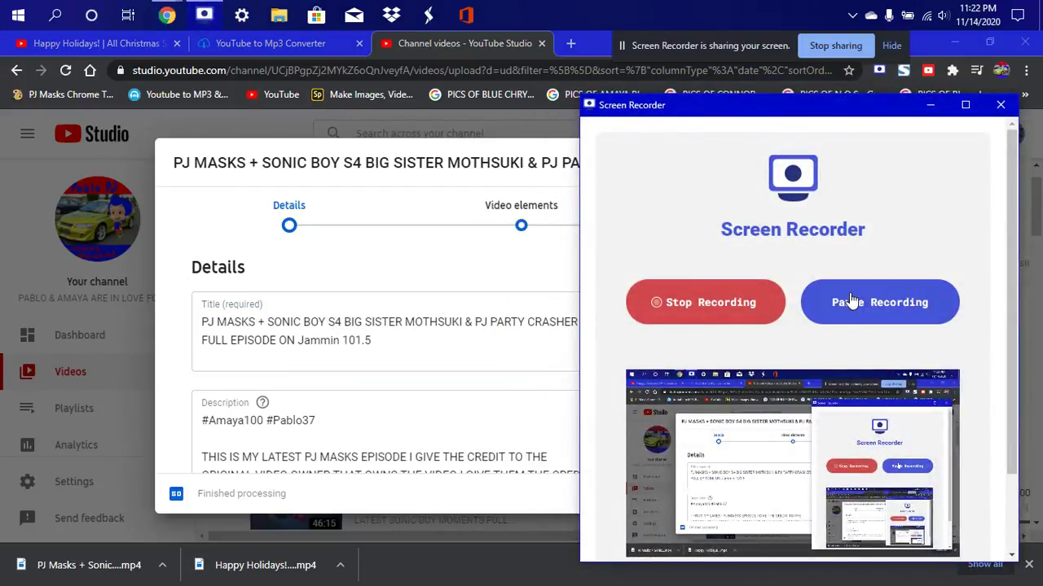
{"action": "left_click", "coordinate": [930, 107]}
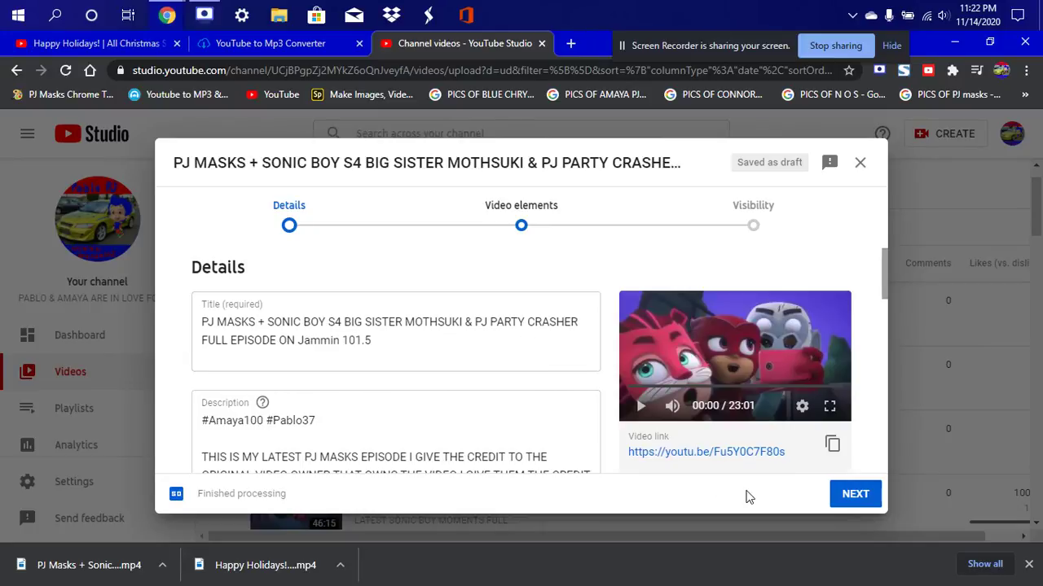
Dismiss the browser's downloads bar and review the new video's description, thumbnail, playlist and audience settings
{"action": "left_click", "coordinate": [1029, 564]}
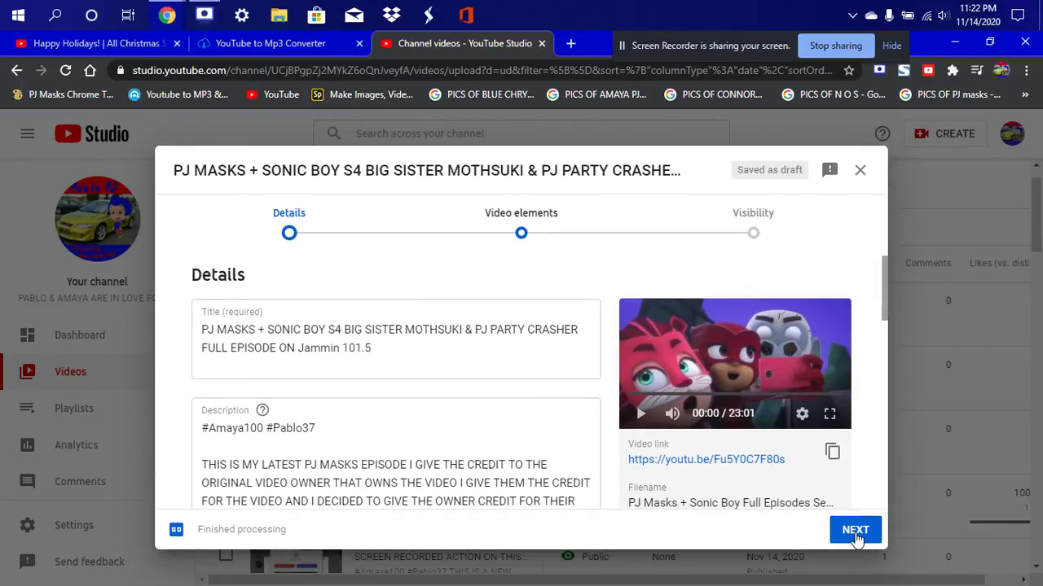
{"action": "scroll", "coordinate": [365, 339], "scroll_direction": "down", "scroll_amount": 1}
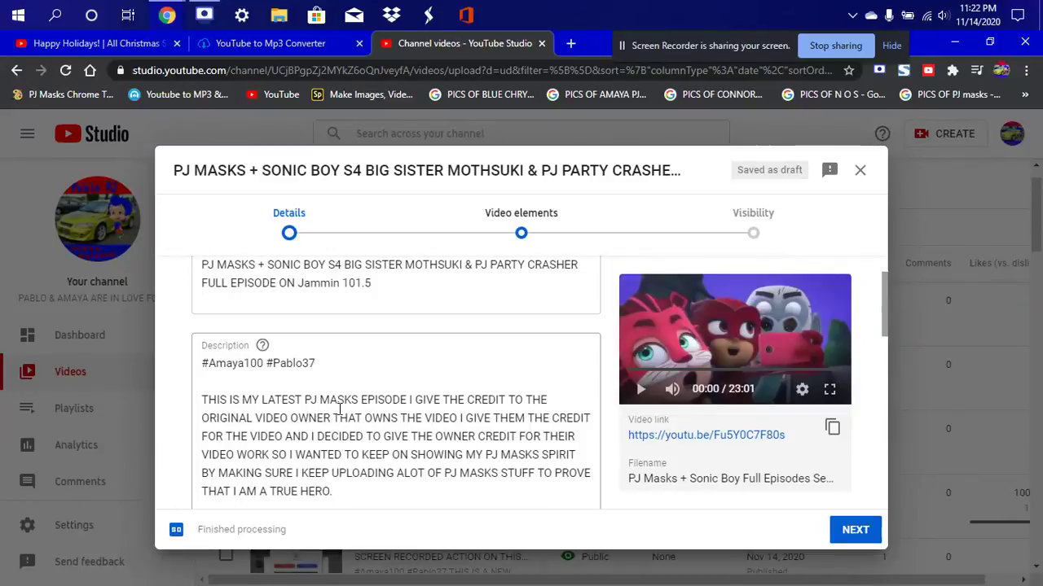
{"action": "scroll", "coordinate": [342, 444], "scroll_direction": "down", "scroll_amount": 1}
{"action": "scroll", "coordinate": [342, 444], "scroll_direction": "down", "scroll_amount": 3}
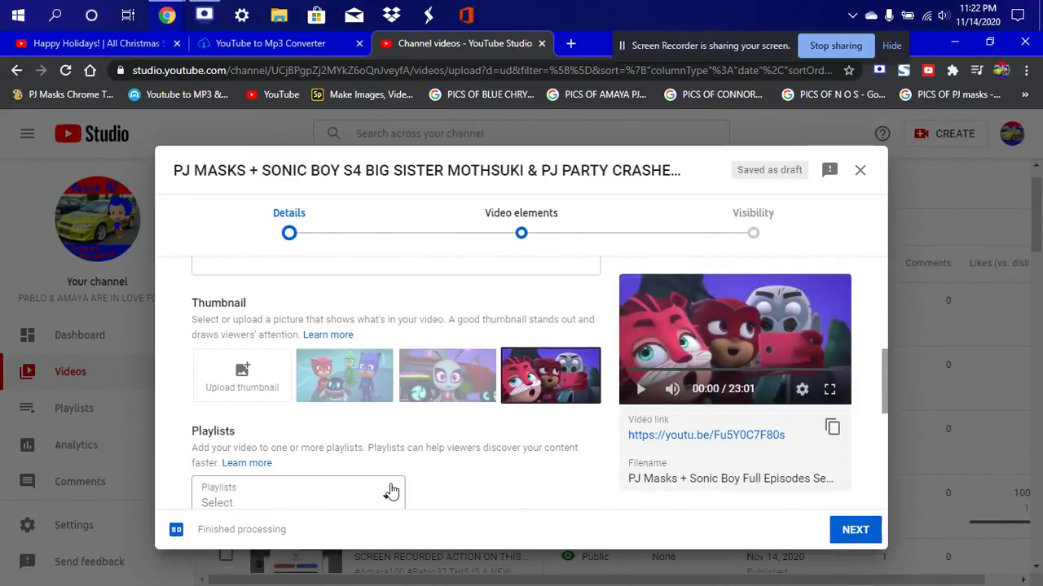
{"action": "scroll", "coordinate": [407, 472], "scroll_direction": "down", "scroll_amount": 1}
{"action": "scroll", "coordinate": [422, 456], "scroll_direction": "up", "scroll_amount": 1}
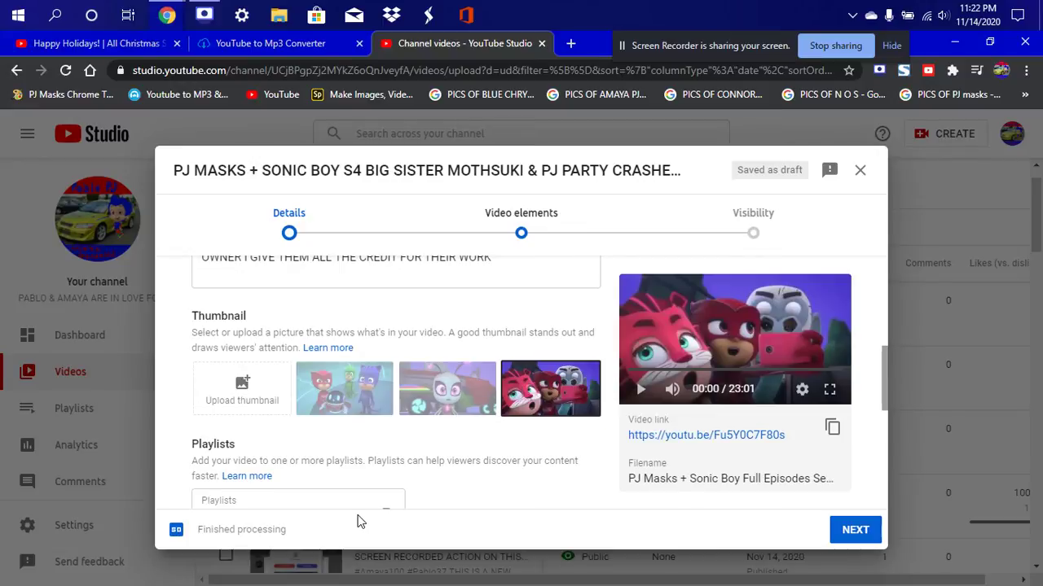
{"action": "scroll", "coordinate": [421, 452], "scroll_direction": "down", "scroll_amount": 5}
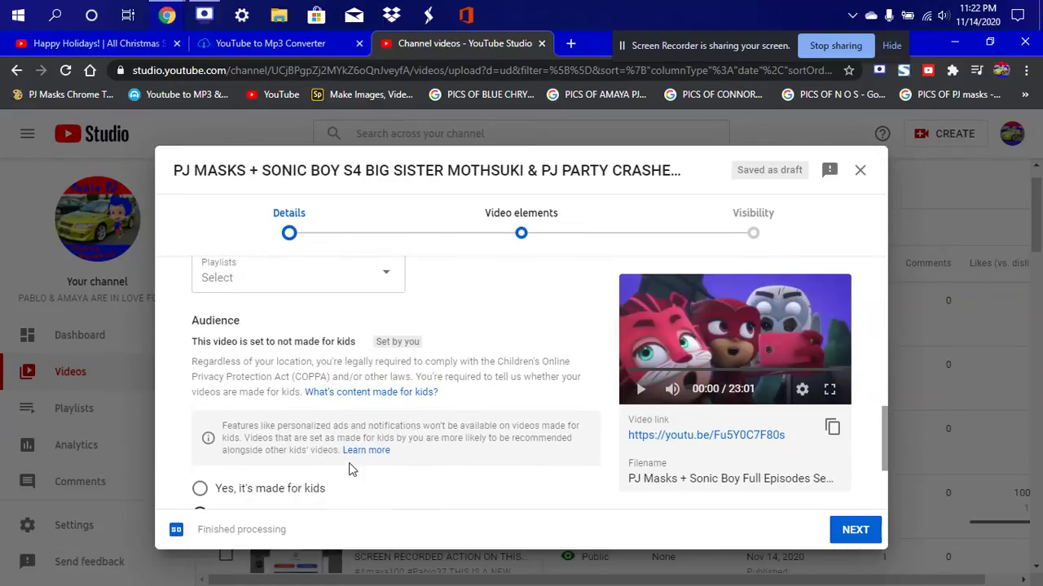
{"action": "scroll", "coordinate": [333, 471], "scroll_direction": "down", "scroll_amount": 1}
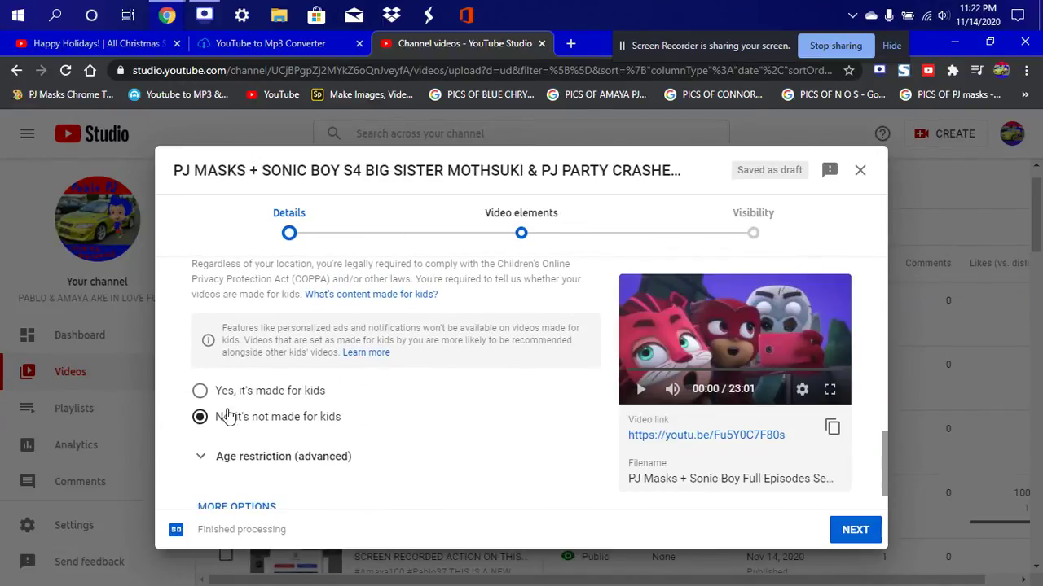
{"action": "scroll", "coordinate": [501, 427], "scroll_direction": "down", "scroll_amount": 1}
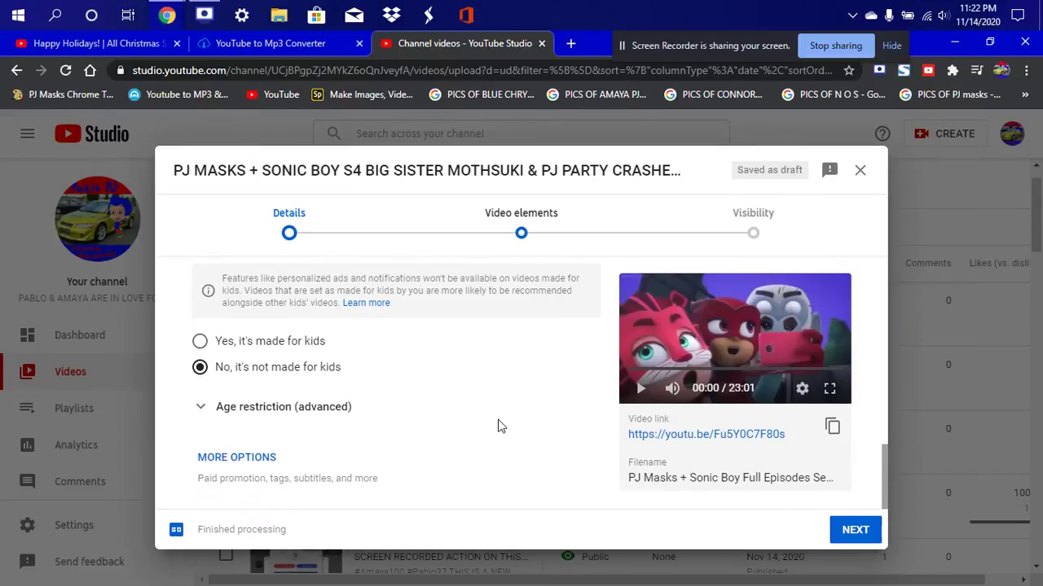
Skip the video elements, publish the Big Sister Mothsuki video as Public and close the share dialog
{"action": "left_click", "coordinate": [856, 531]}
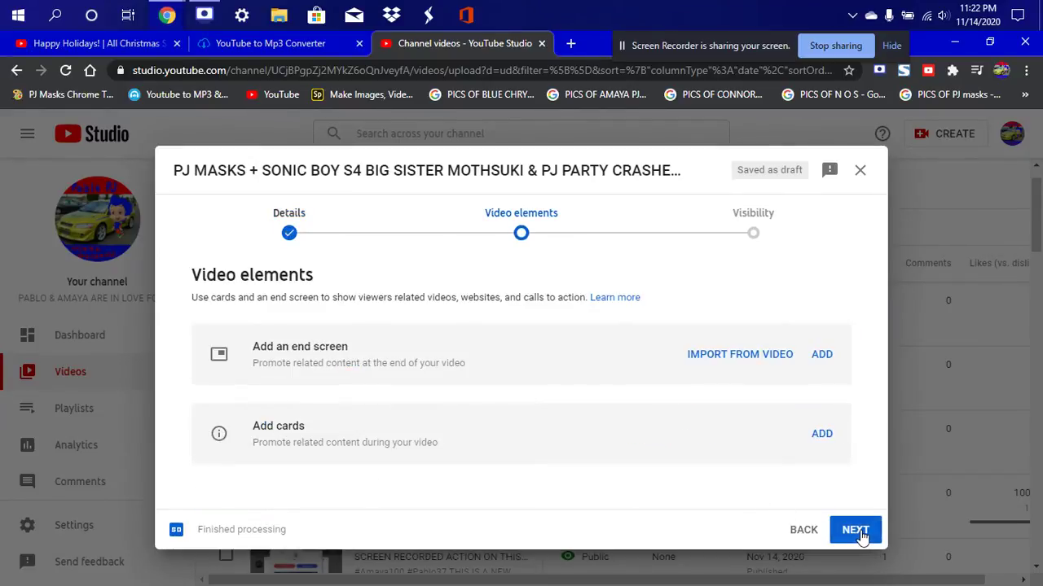
{"action": "left_click", "coordinate": [855, 531]}
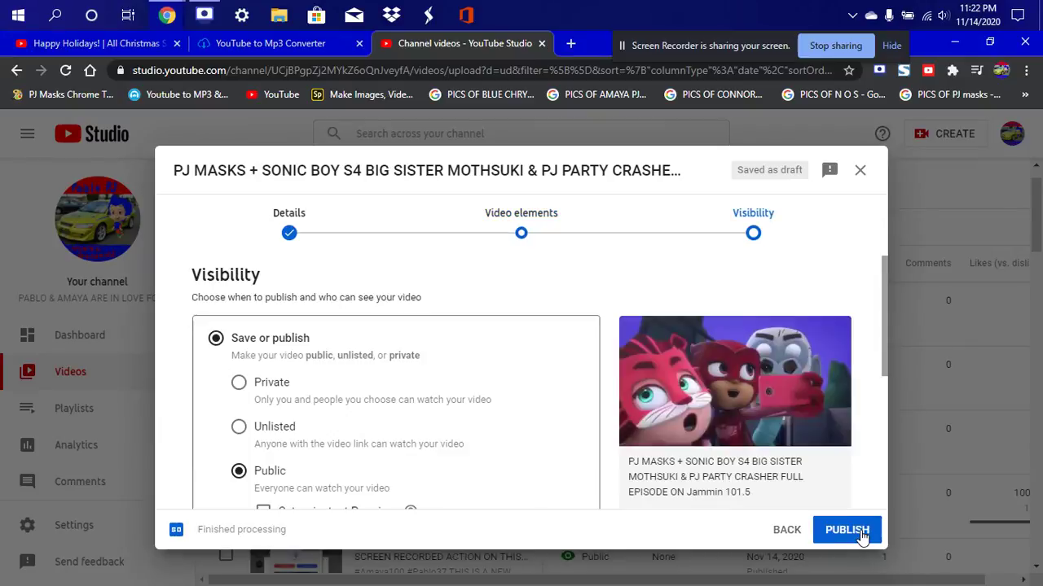
{"action": "scroll", "coordinate": [439, 395], "scroll_direction": "down", "scroll_amount": 4}
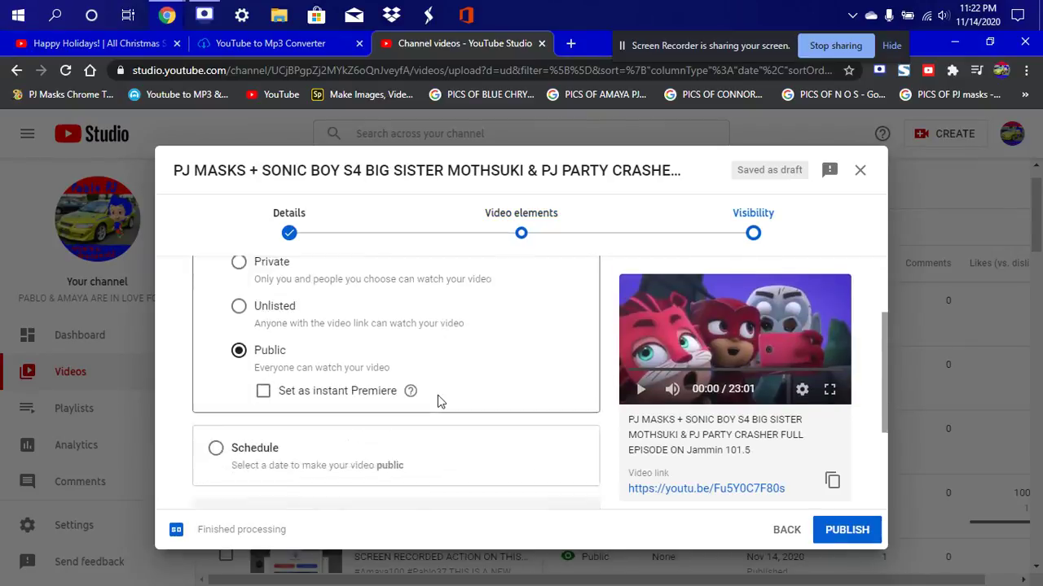
{"action": "scroll", "coordinate": [438, 395], "scroll_direction": "up", "scroll_amount": 4}
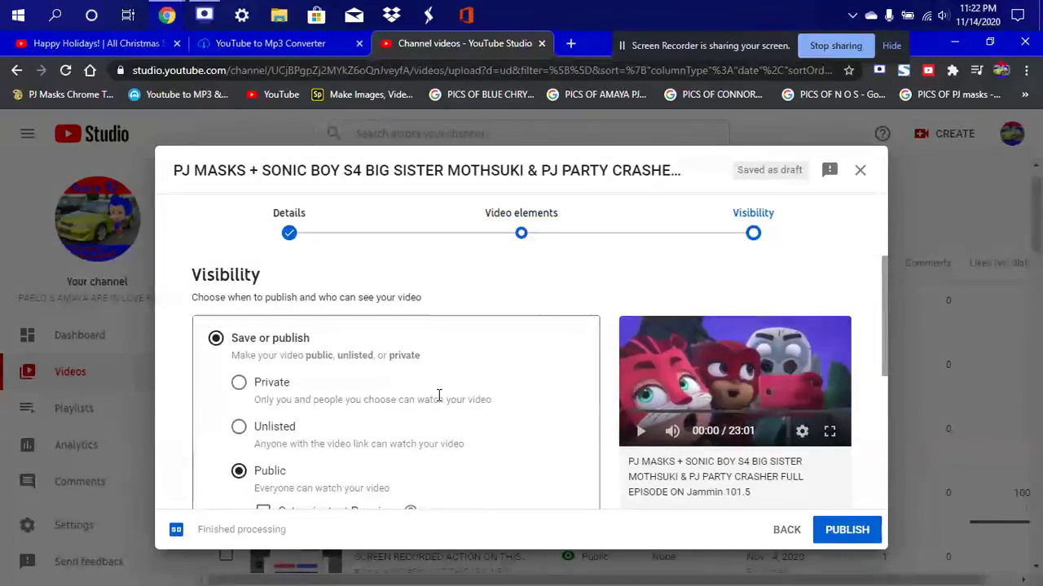
{"action": "left_click", "coordinate": [847, 538]}
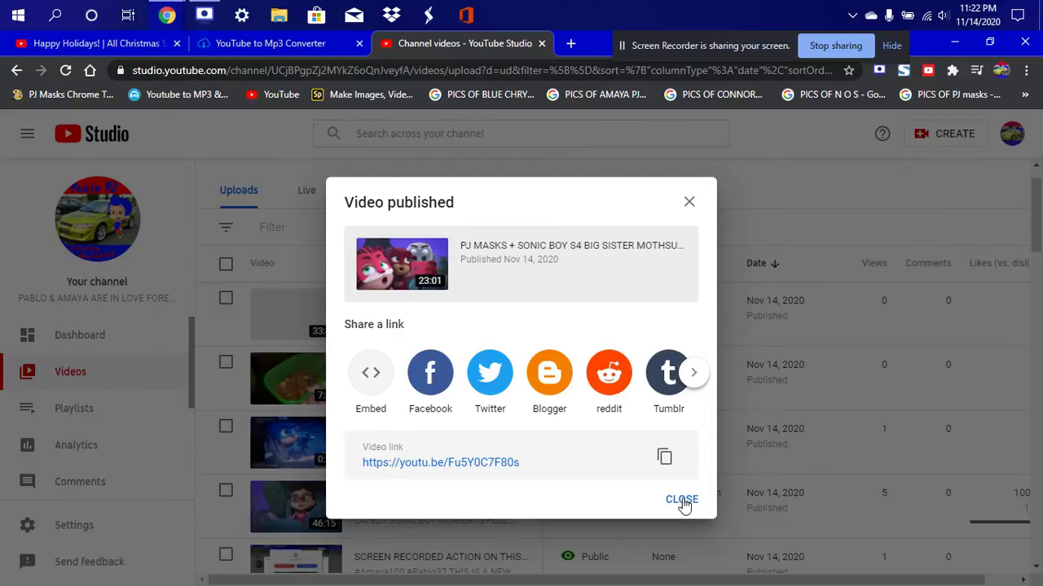
{"action": "left_click", "coordinate": [682, 500]}
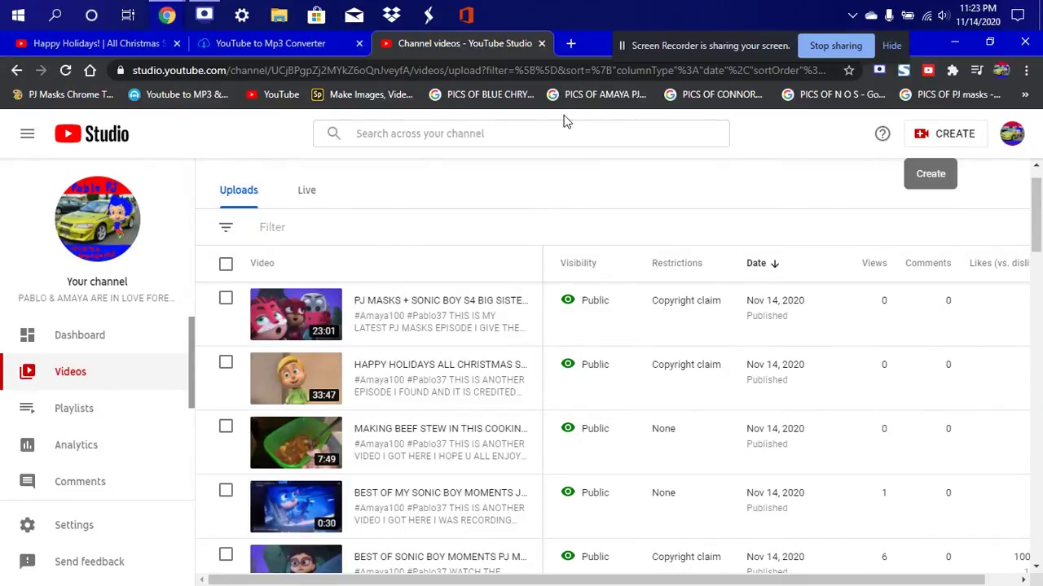
Open the Christmas specials video's details and upload "DESKTOP PIC" from Downloads as its custom thumbnail
{"action": "left_click", "coordinate": [368, 381]}
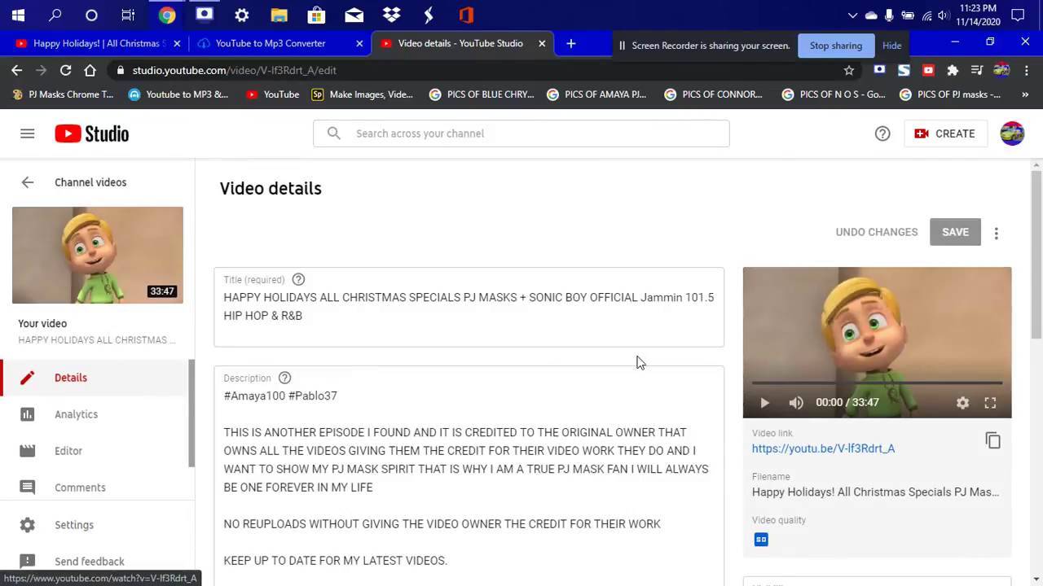
{"action": "scroll", "coordinate": [639, 363], "scroll_direction": "down", "scroll_amount": 3}
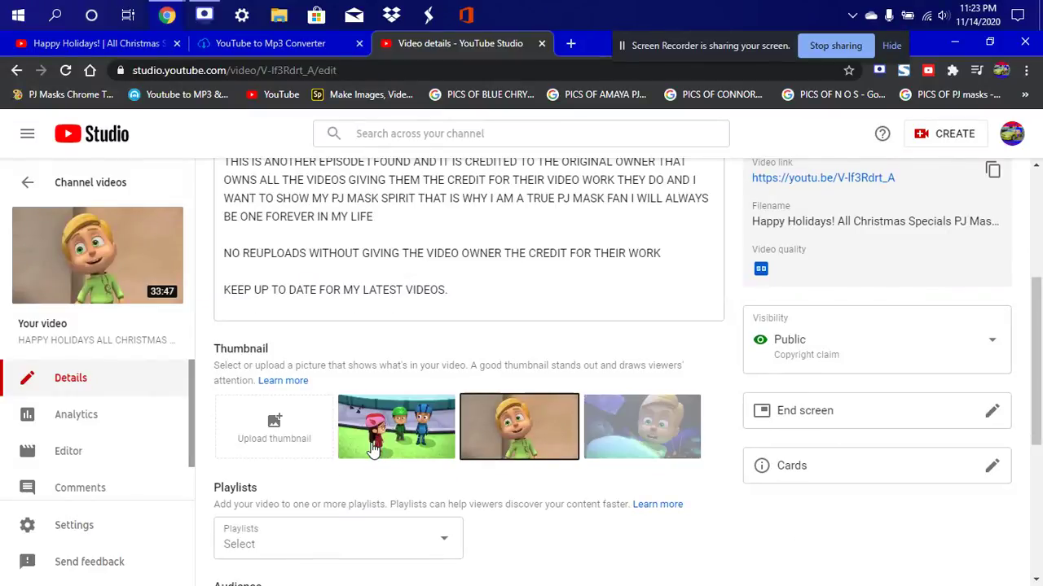
{"action": "left_click", "coordinate": [272, 431]}
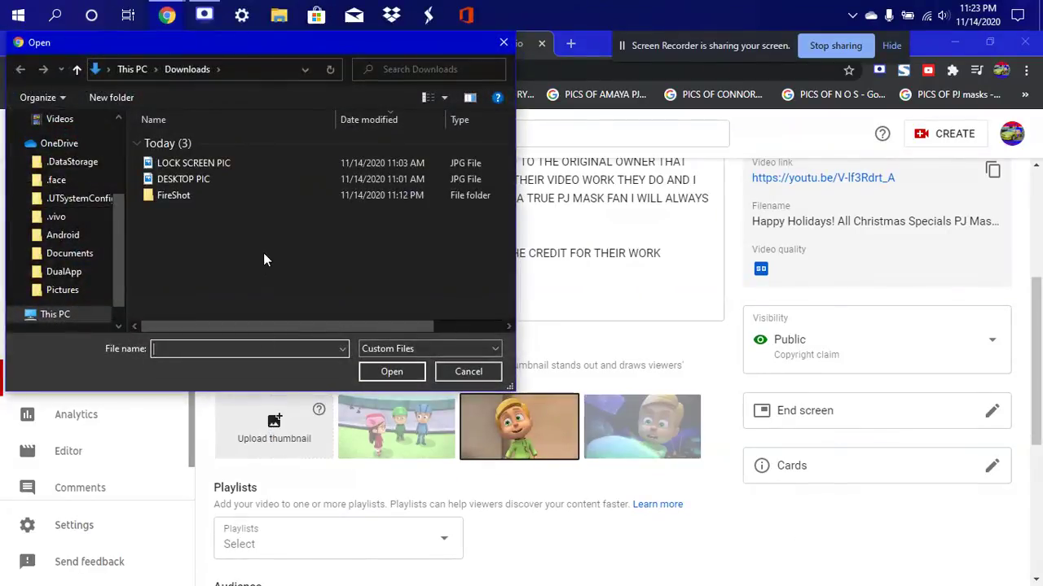
{"action": "double_click", "coordinate": [184, 177]}
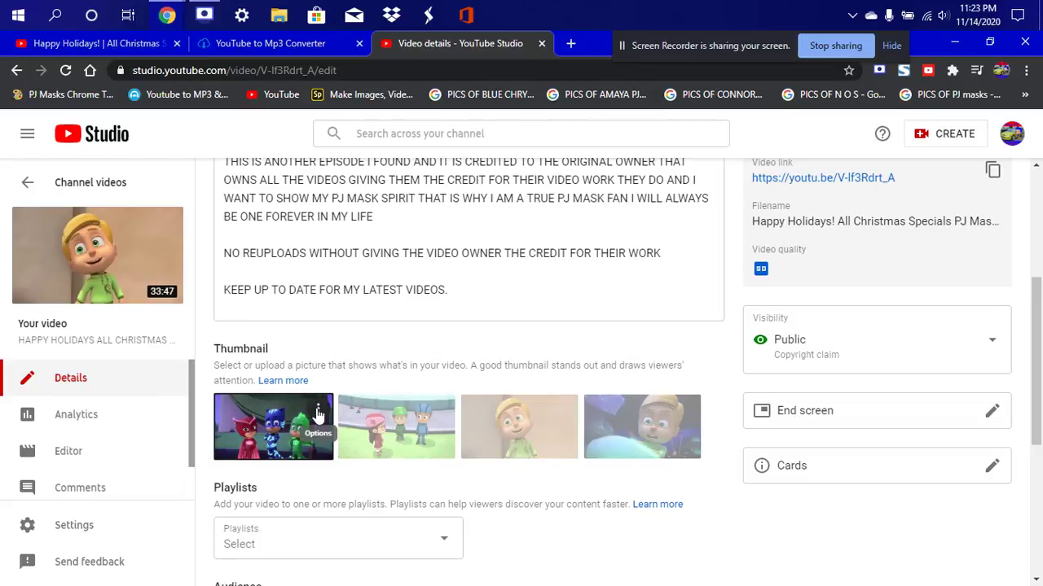
Replace the Christmas specials video's custom thumbnail with "LOCK SCREEN PIC" from Downloads and save the video details
{"action": "left_click", "coordinate": [318, 408]}
{"action": "left_click", "coordinate": [252, 413]}
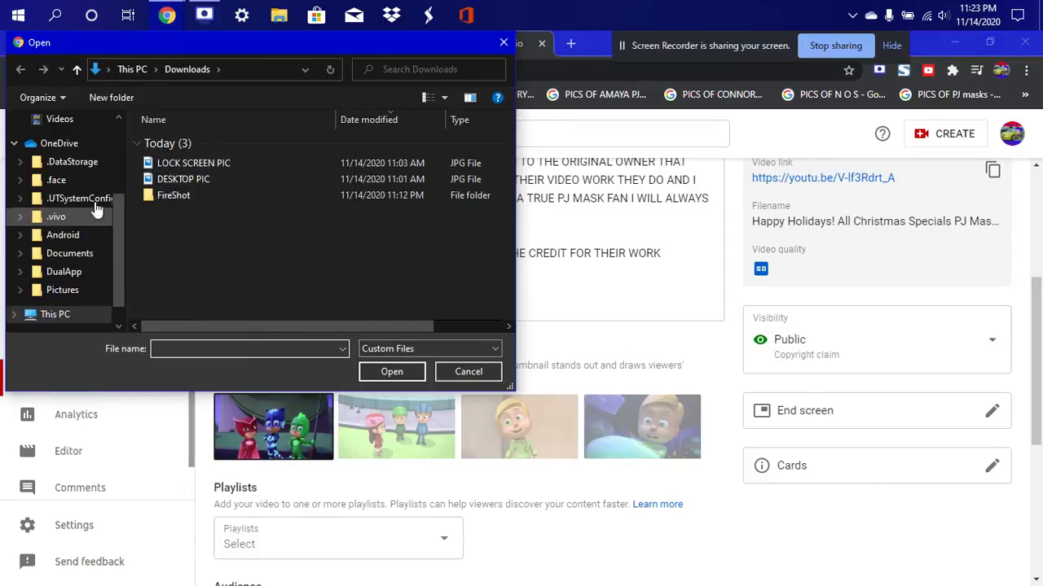
{"action": "double_click", "coordinate": [174, 163]}
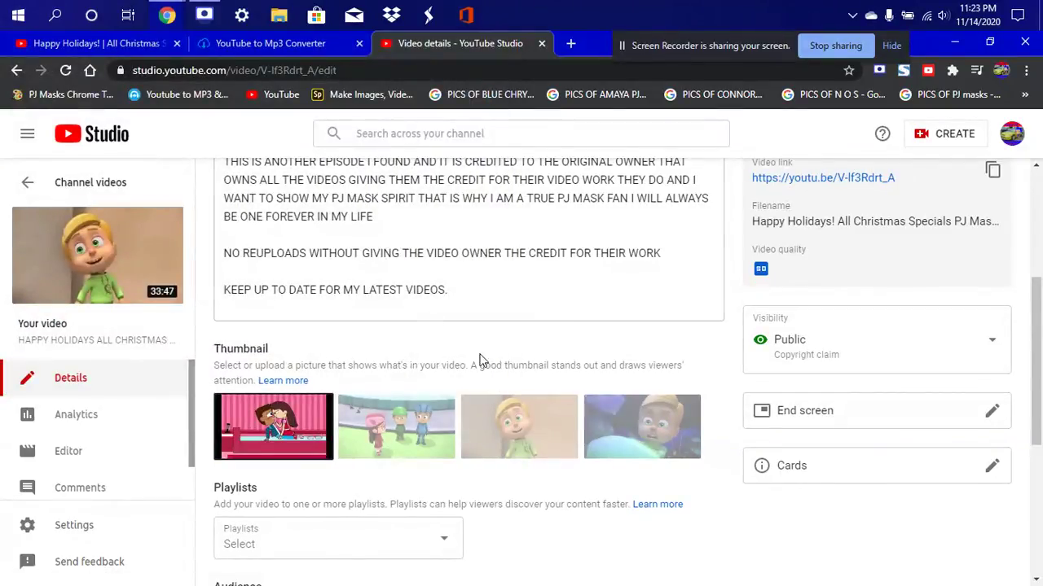
{"action": "scroll", "coordinate": [503, 382], "scroll_direction": "up", "scroll_amount": 2}
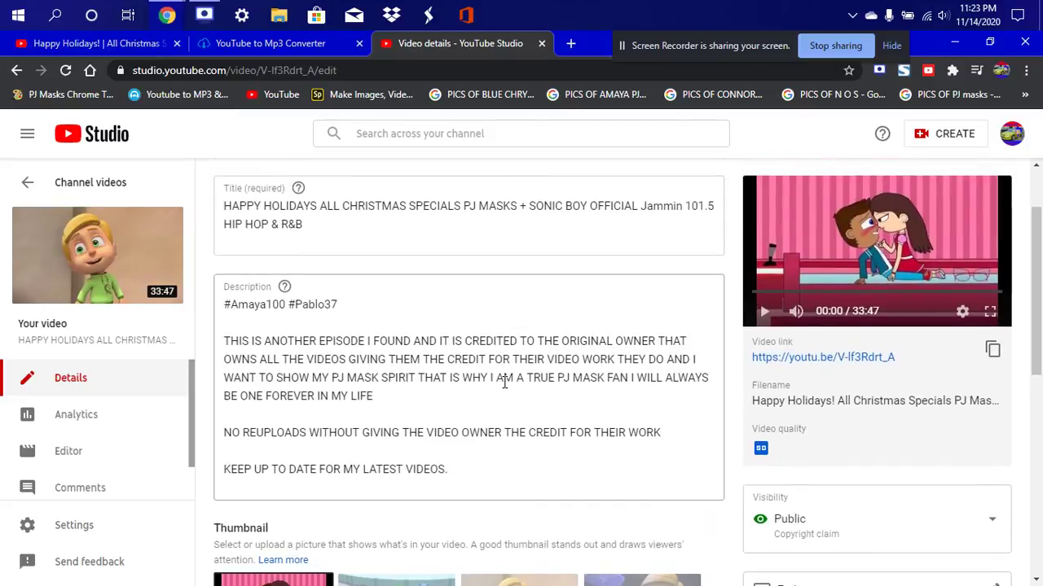
{"action": "left_click", "coordinate": [504, 382]}
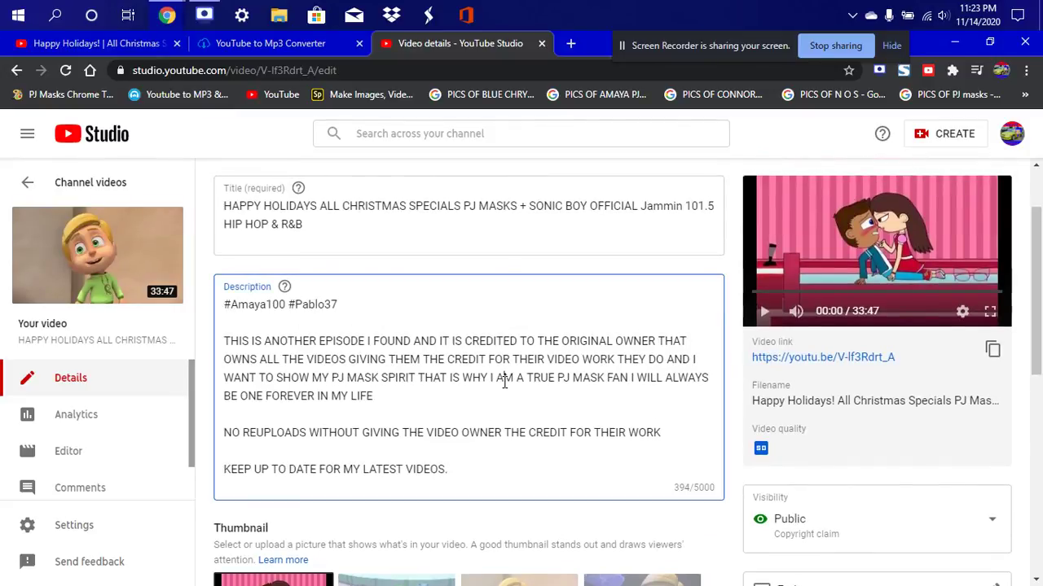
{"action": "scroll", "coordinate": [672, 402], "scroll_direction": "down", "scroll_amount": 3}
{"action": "scroll", "coordinate": [673, 410], "scroll_direction": "up", "scroll_amount": 4}
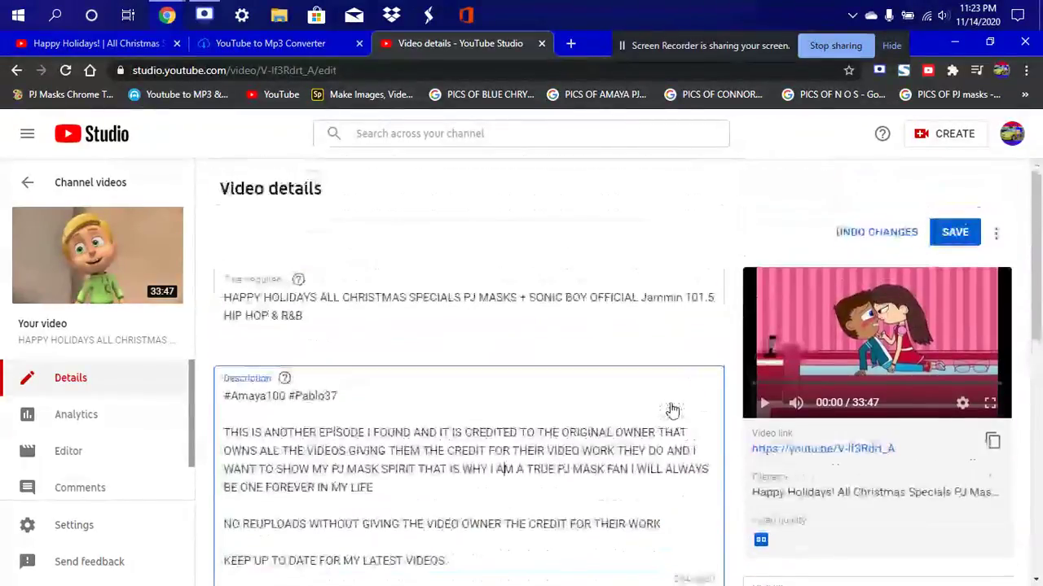
{"action": "left_click", "coordinate": [955, 233]}
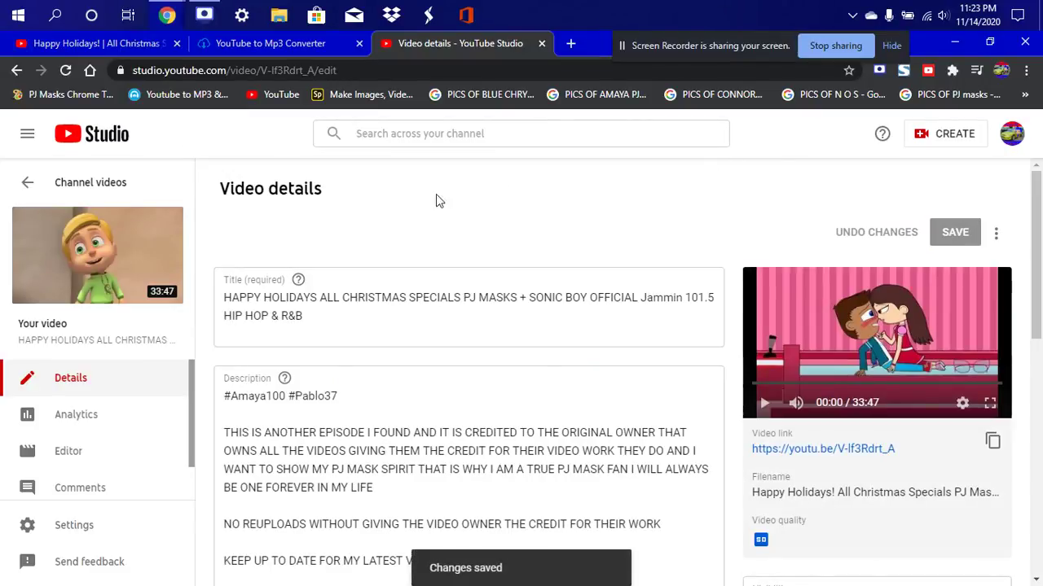
Return to the channel's video list, review the uploads' visibility and restrictions, and minimize the browser window
{"action": "left_click", "coordinate": [17, 72]}
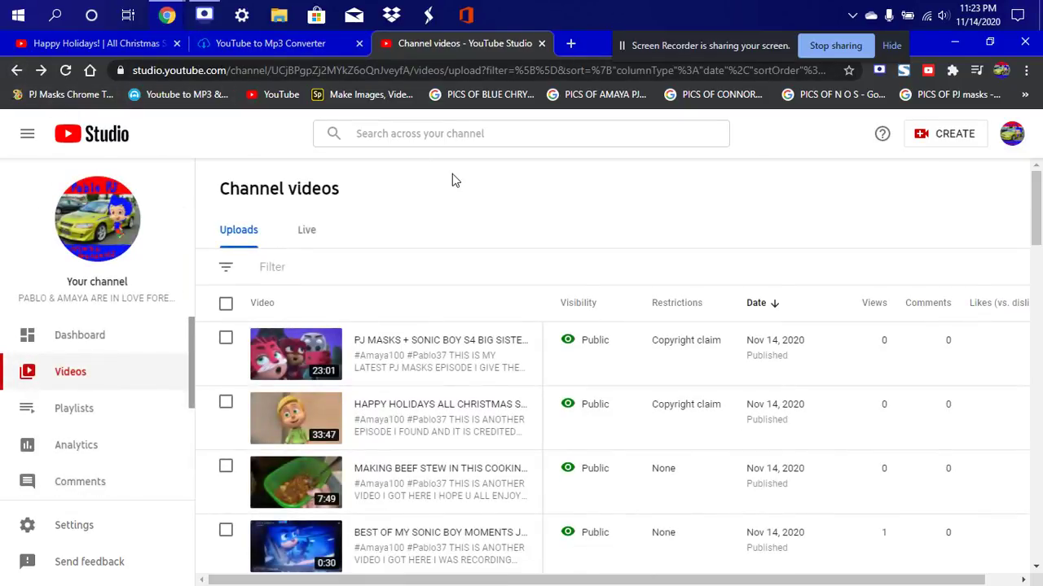
{"action": "scroll", "coordinate": [548, 252], "scroll_direction": "down", "scroll_amount": 2}
{"action": "scroll", "coordinate": [548, 254], "scroll_direction": "down", "scroll_amount": 1}
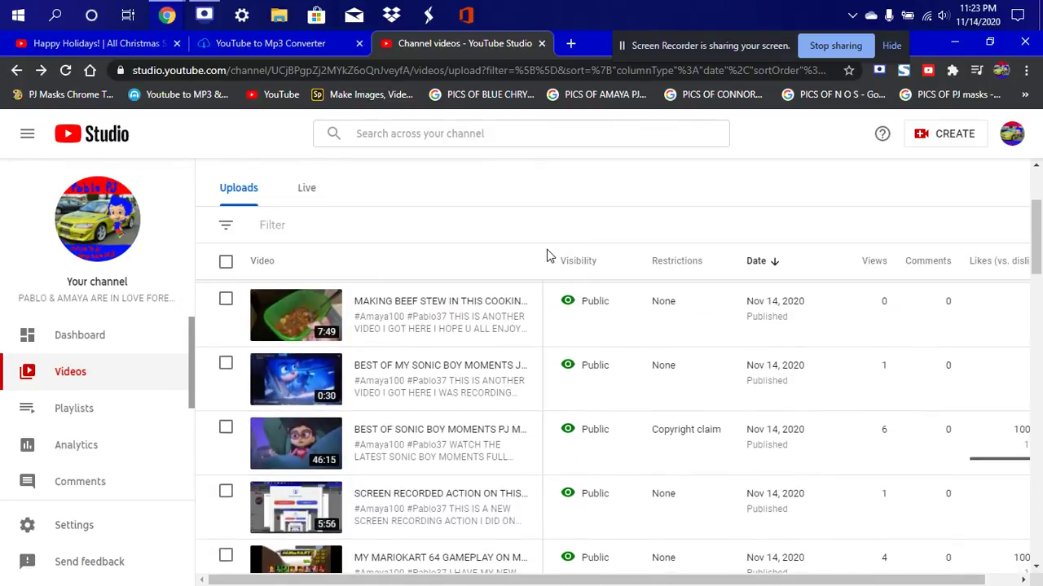
{"action": "scroll", "coordinate": [561, 343], "scroll_direction": "up", "scroll_amount": 3}
{"action": "scroll", "coordinate": [561, 343], "scroll_direction": "right", "scroll_amount": 1}
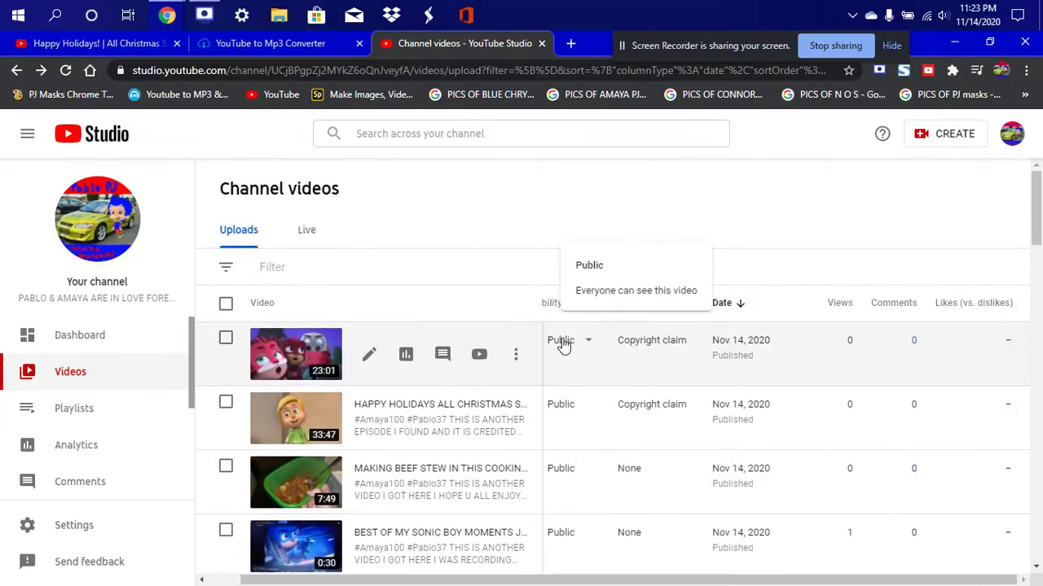
{"action": "scroll", "coordinate": [657, 420], "scroll_direction": "left", "scroll_amount": 1}
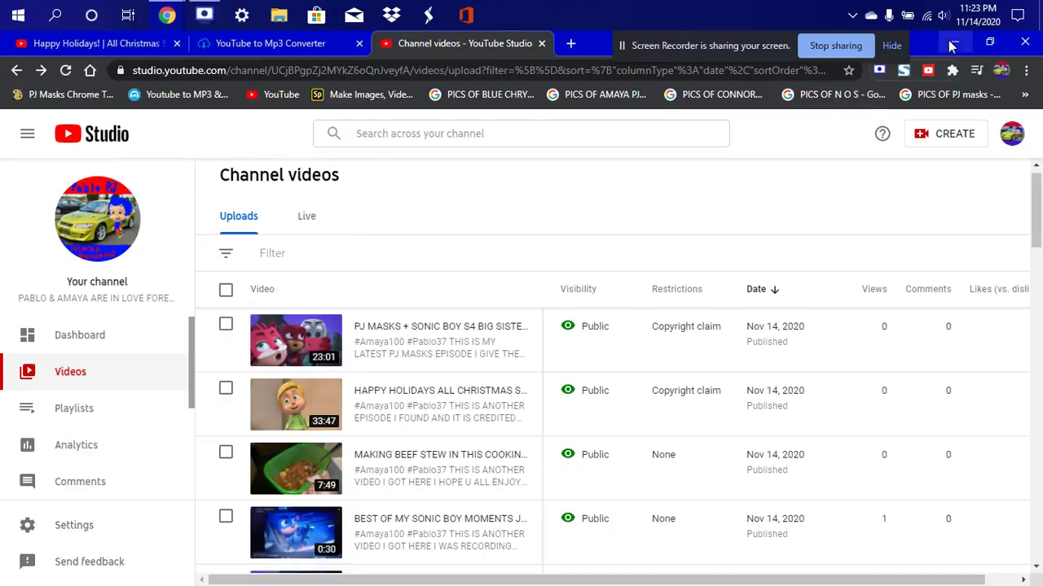
{"action": "left_click", "coordinate": [952, 41]}
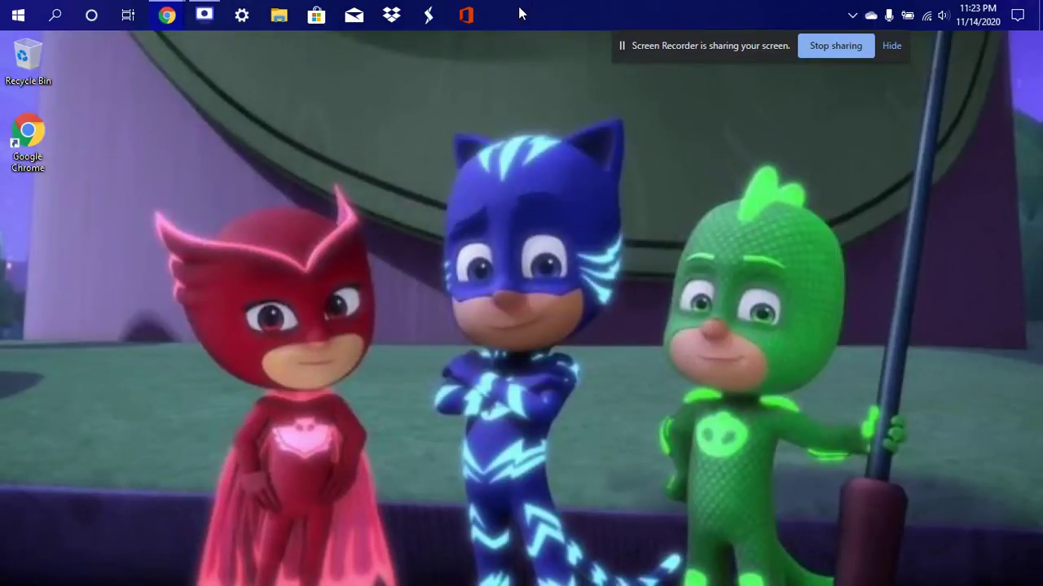